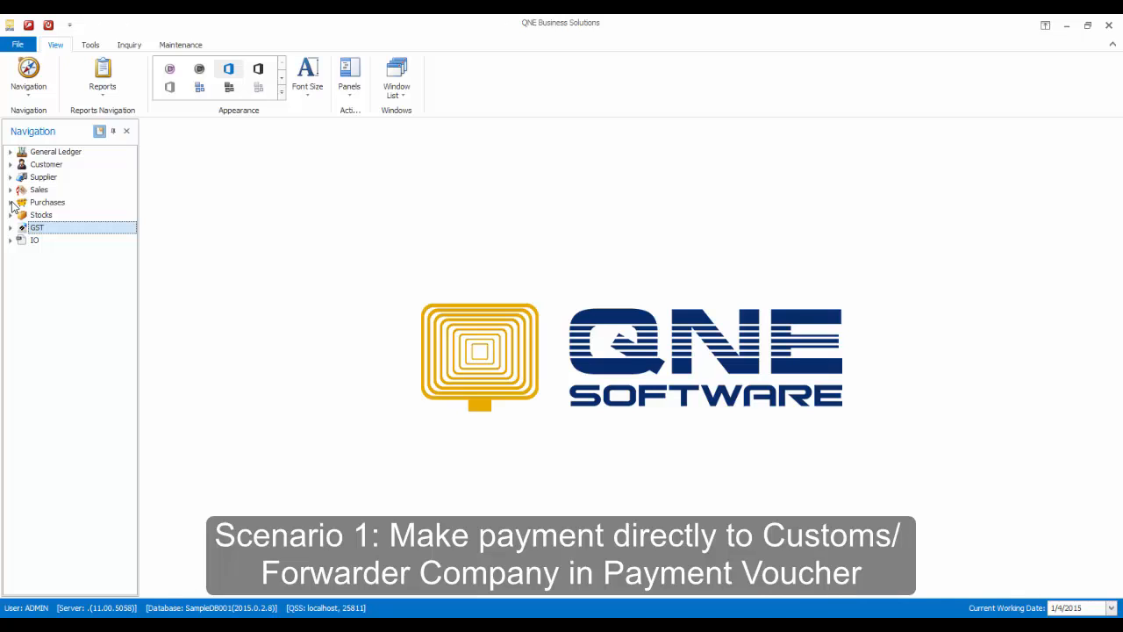
Start a purchase invoice for supplier TECH COM INTERNATIONAL (800-T002) and add stock item AMD-XP/1800 to the first line
{"action": "left_click", "coordinate": [11, 203]}
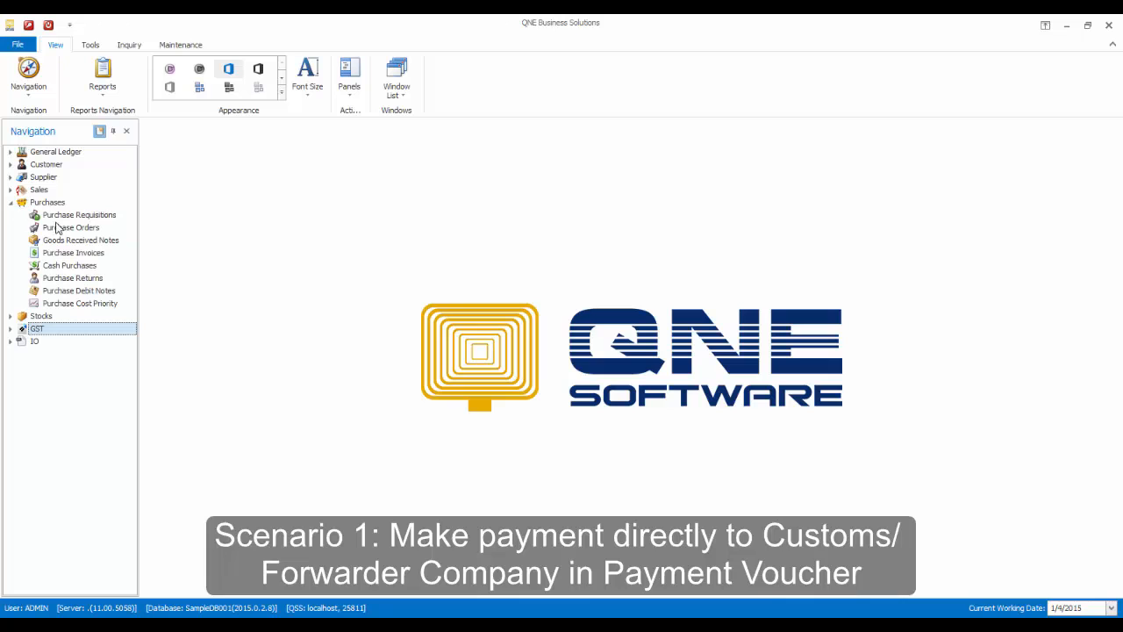
{"action": "left_click", "coordinate": [70, 252]}
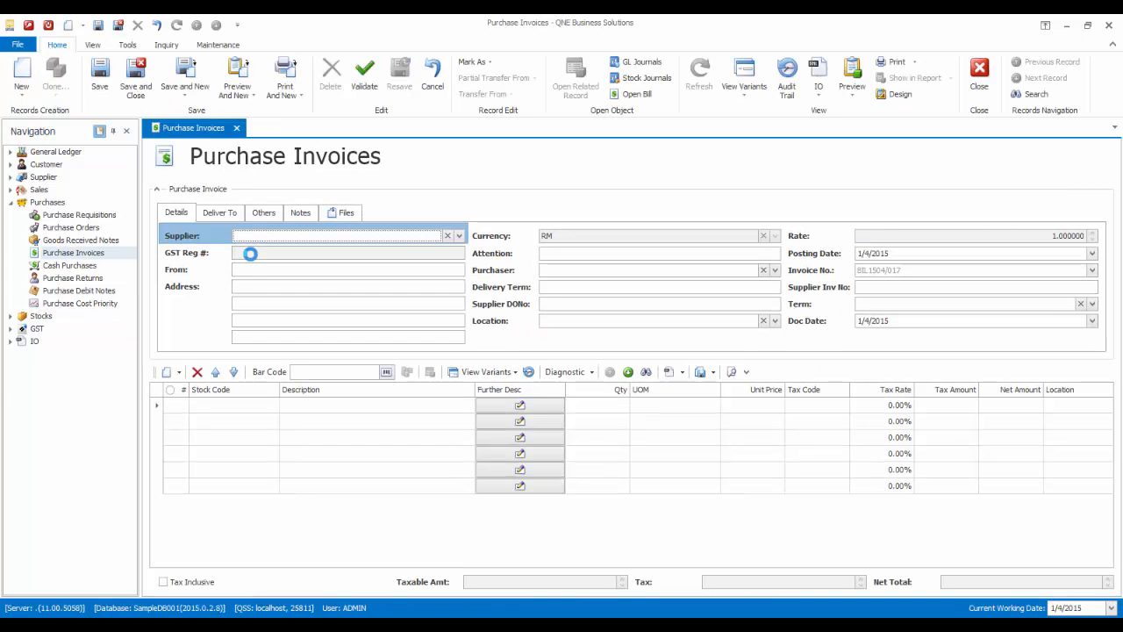
{"action": "left_click", "coordinate": [459, 236]}
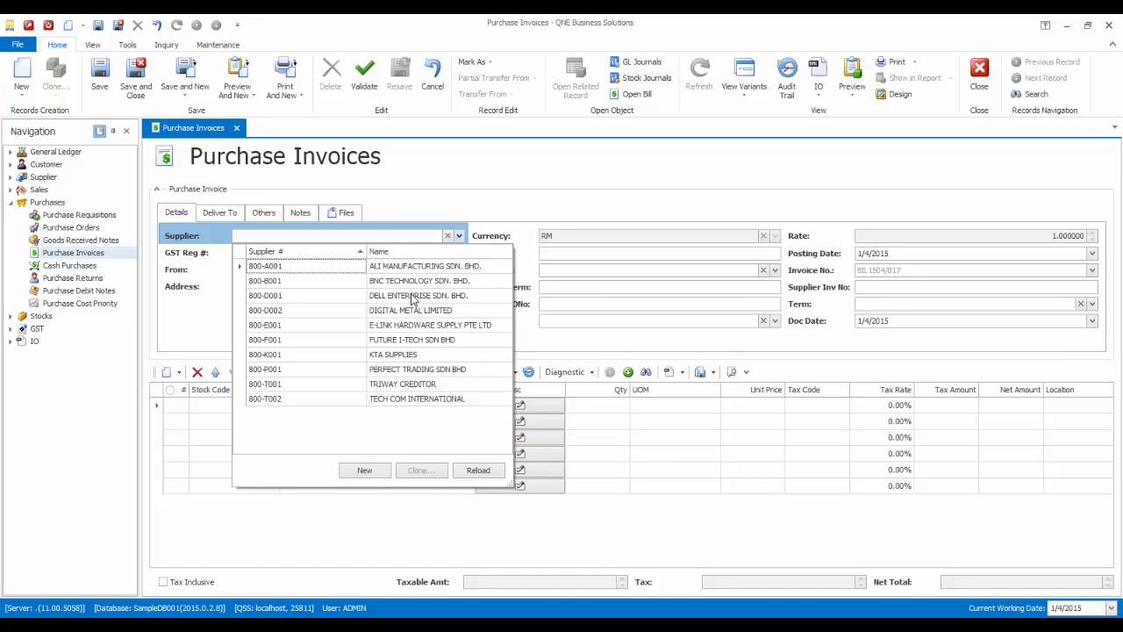
{"action": "left_click", "coordinate": [368, 399]}
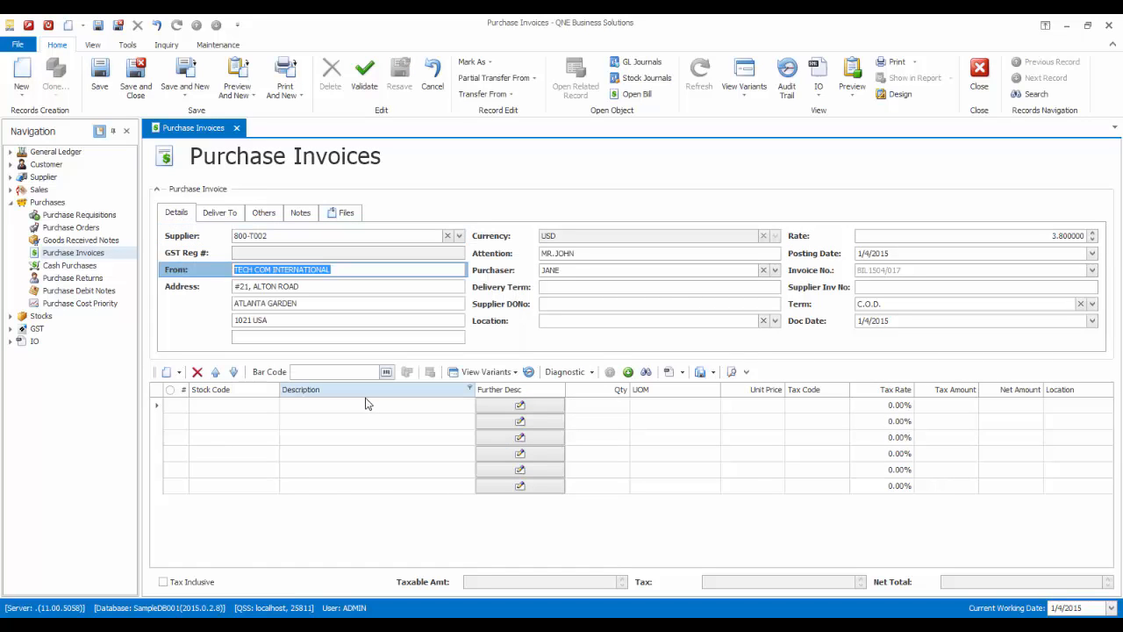
{"action": "left_click", "coordinate": [263, 405]}
{"action": "left_click", "coordinate": [273, 406]}
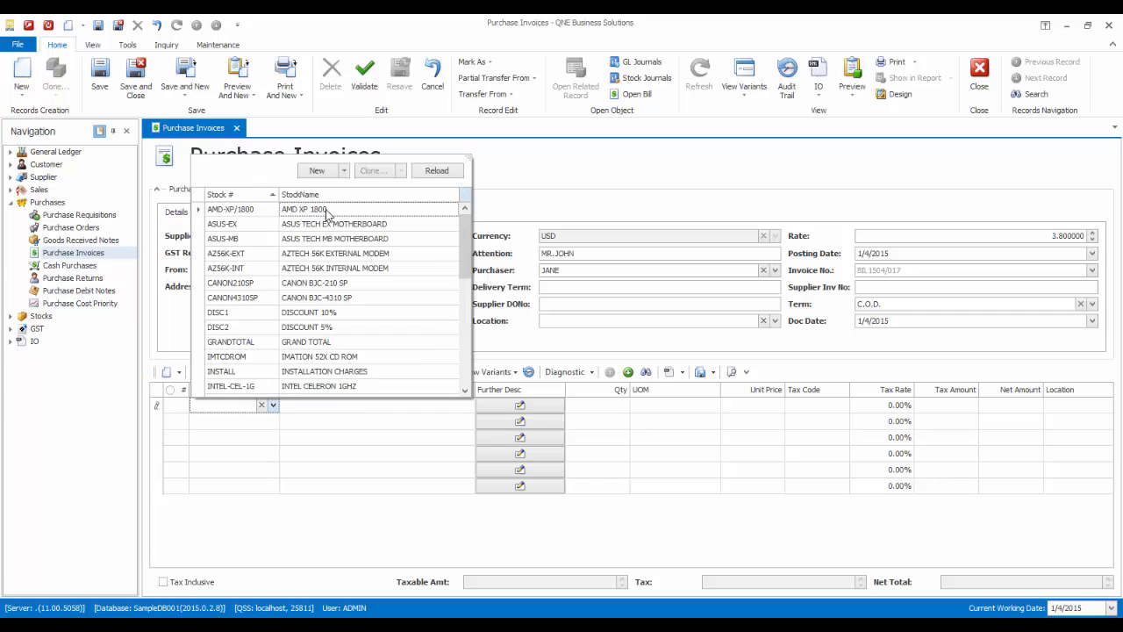
{"action": "left_click", "coordinate": [326, 213]}
Change the AMD XP 1800 line's tax code to IM0, and save and close the purchase invoice
{"action": "left_click", "coordinate": [826, 405]}
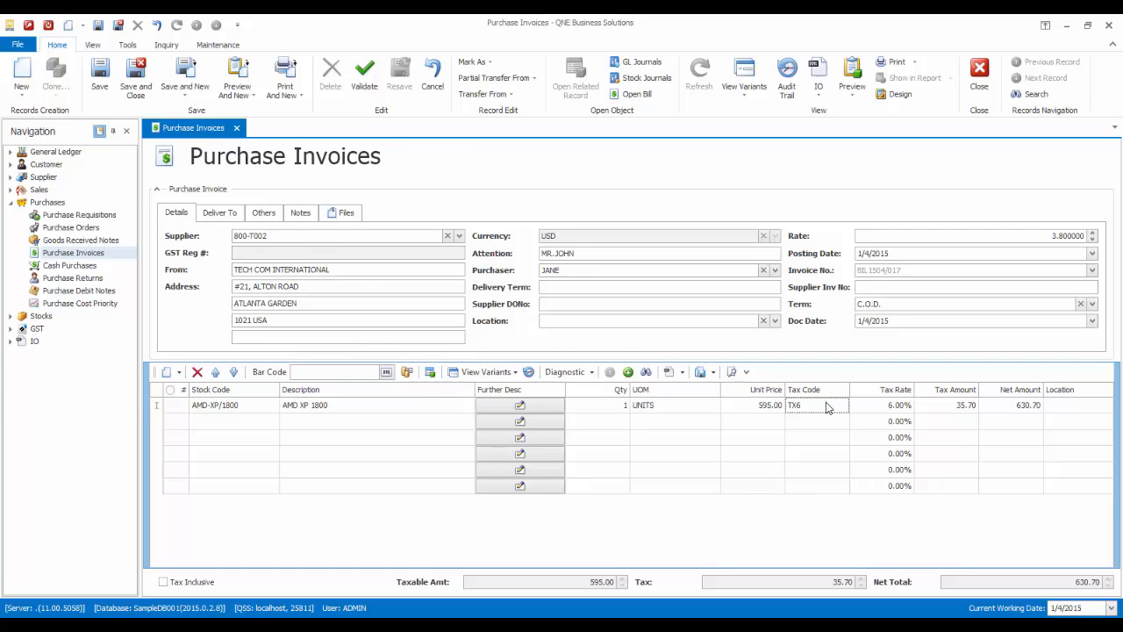
{"action": "left_click", "coordinate": [842, 405]}
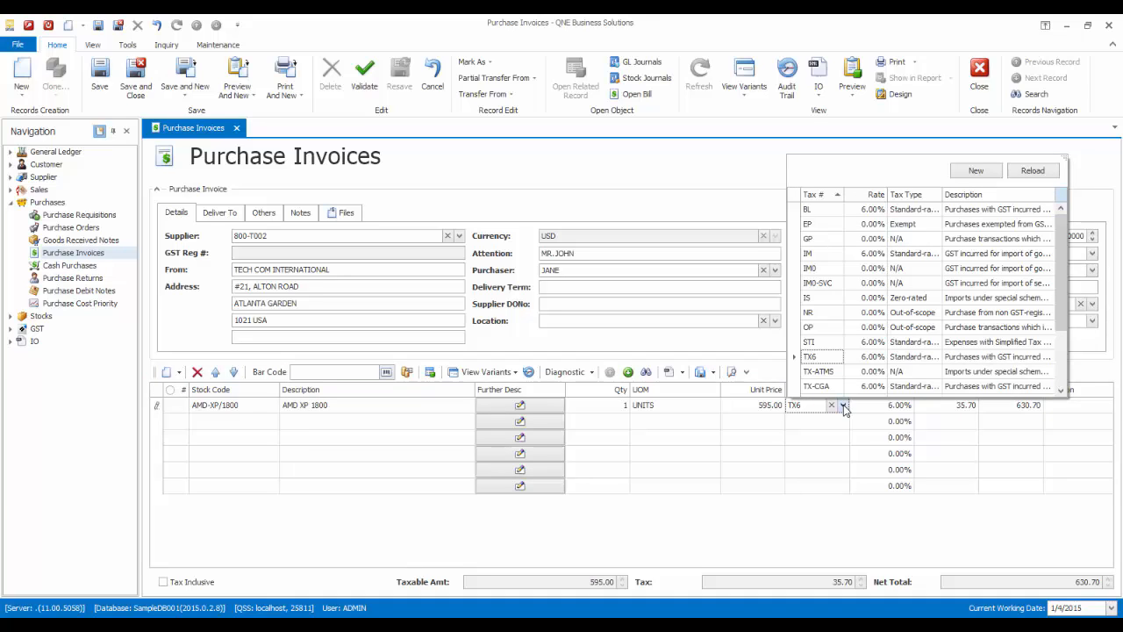
{"action": "type", "text": "im"}
{"action": "key", "text": "Down"}
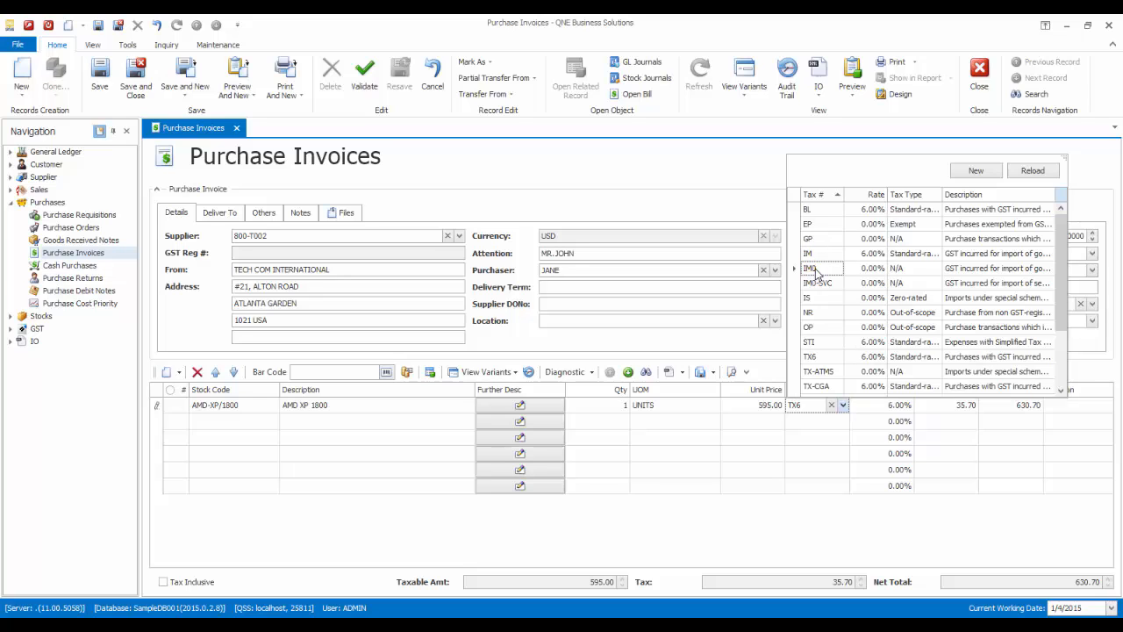
{"action": "left_click", "coordinate": [814, 272]}
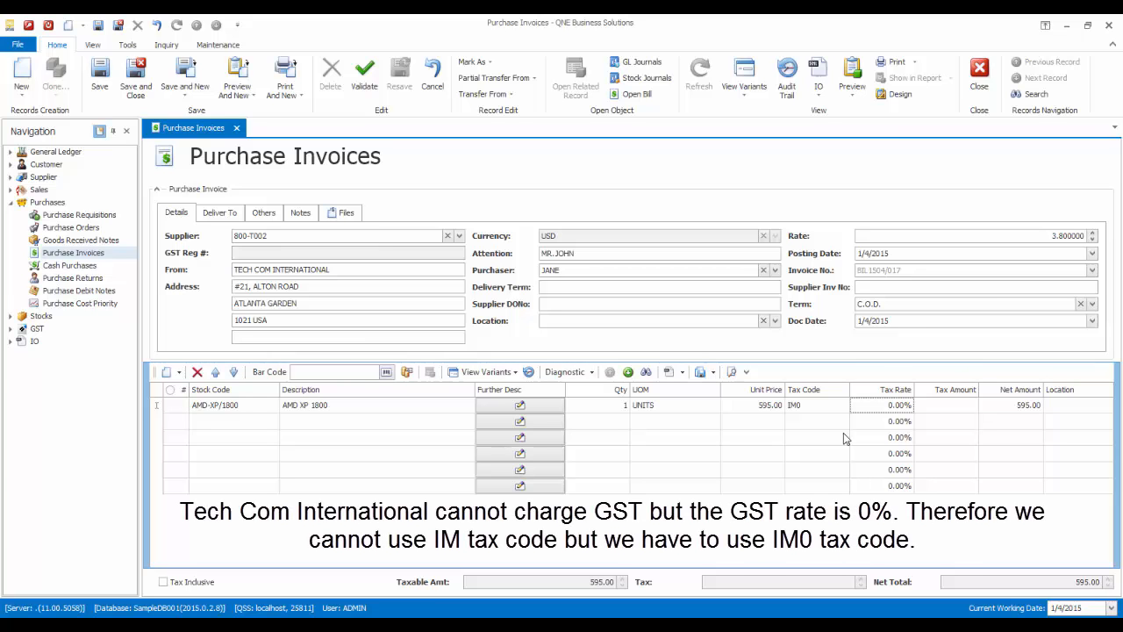
{"action": "left_click", "coordinate": [140, 94]}
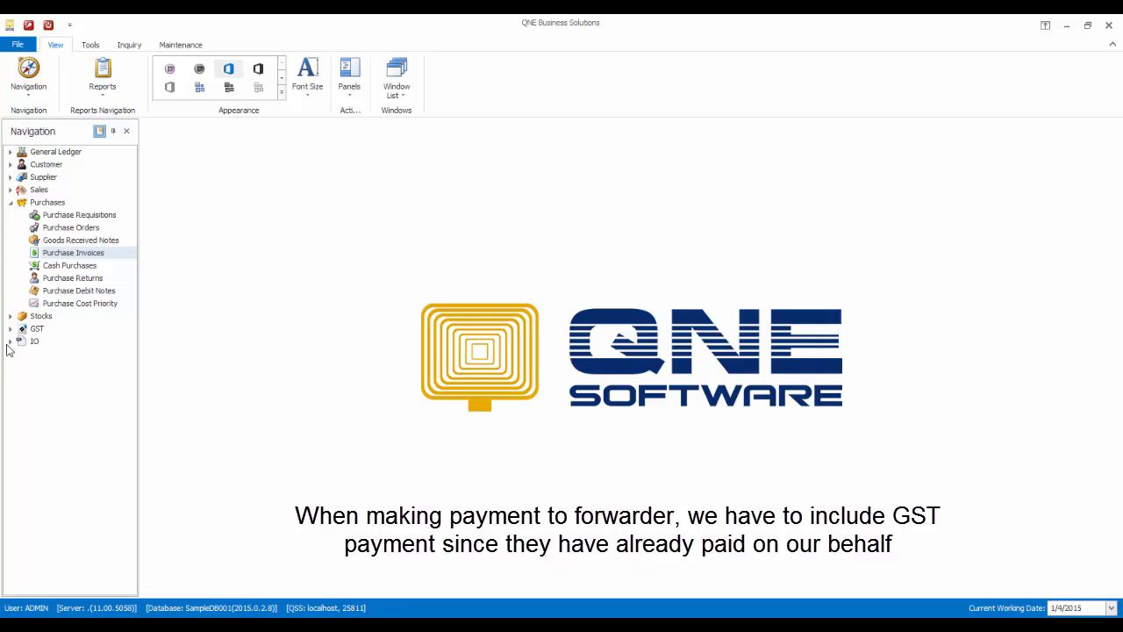
Start a general ledger payment voucher payable to KASTAM DIRAJA MALAYSIA
{"action": "left_click", "coordinate": [12, 180]}
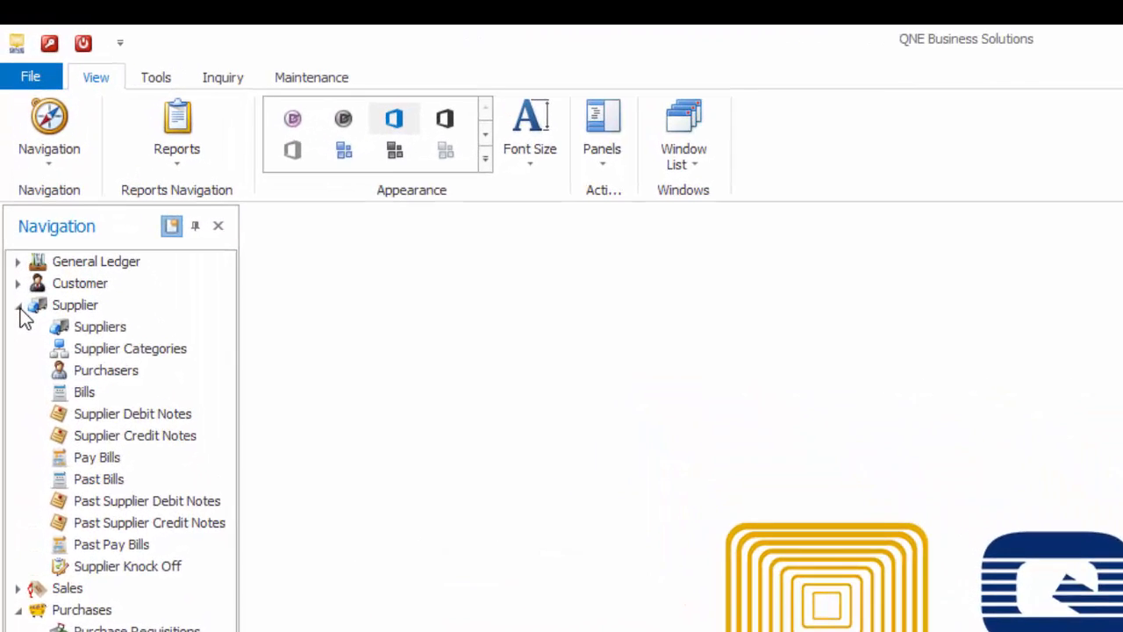
{"action": "left_click", "coordinate": [19, 305]}
{"action": "left_click", "coordinate": [18, 262]}
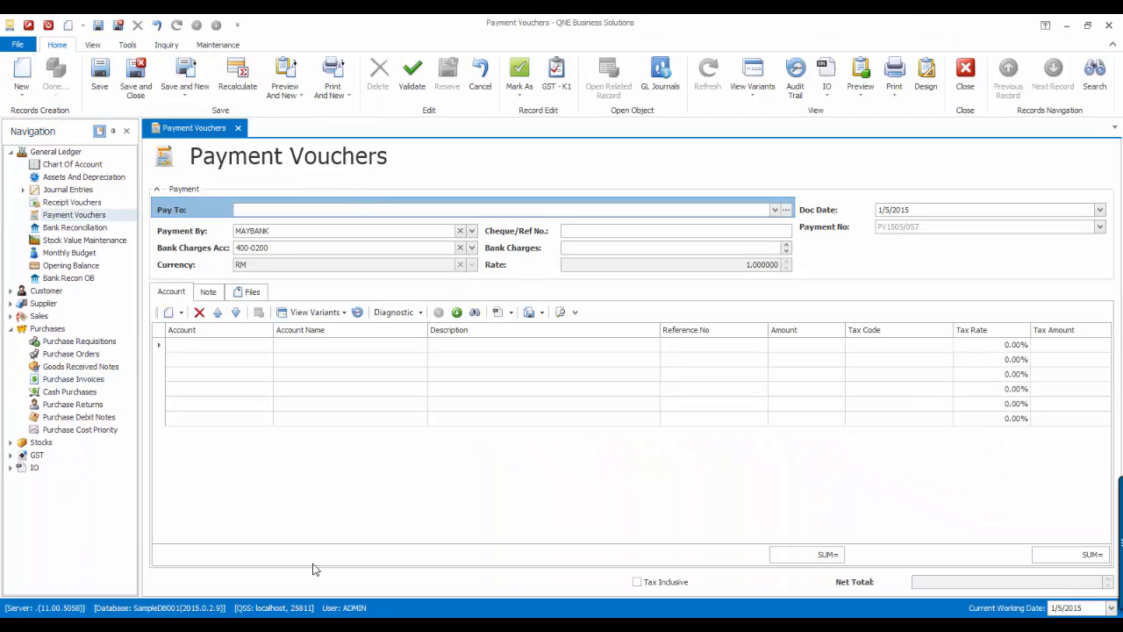
{"action": "type", "text": "ASTAM DIRAJA MALAYSIAIA"}
Add a CUSTOM CHARGES account line (400-6000) with an amount of 100 to the voucher
{"action": "left_click", "coordinate": [268, 347]}
{"action": "left_click", "coordinate": [268, 346]}
{"action": "type", "text": "CUS"}
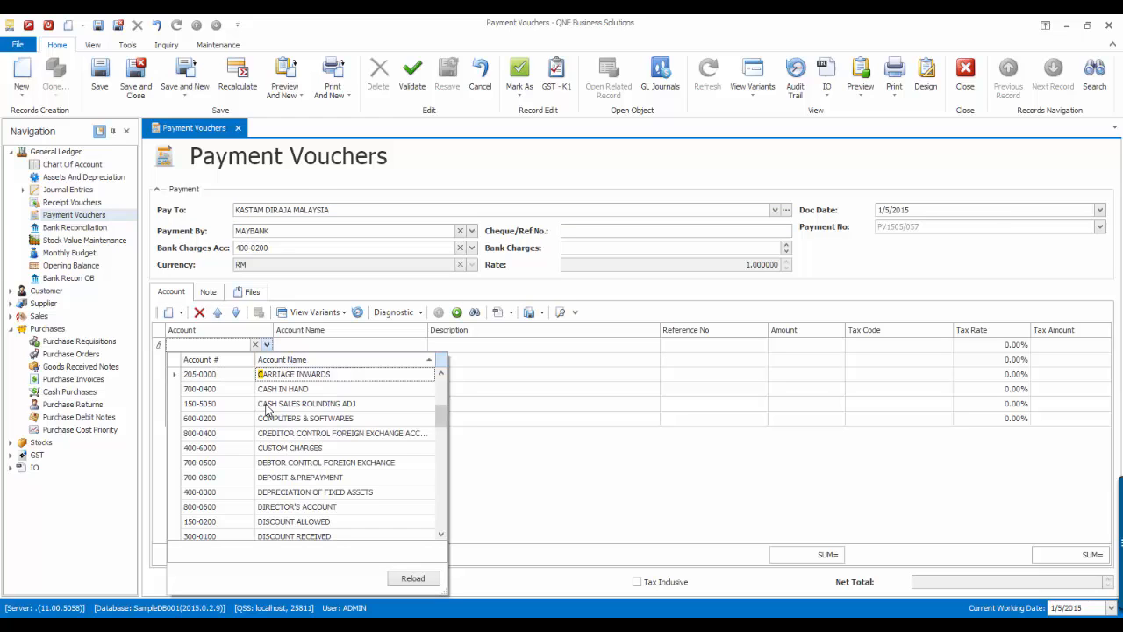
{"action": "left_click", "coordinate": [313, 449]}
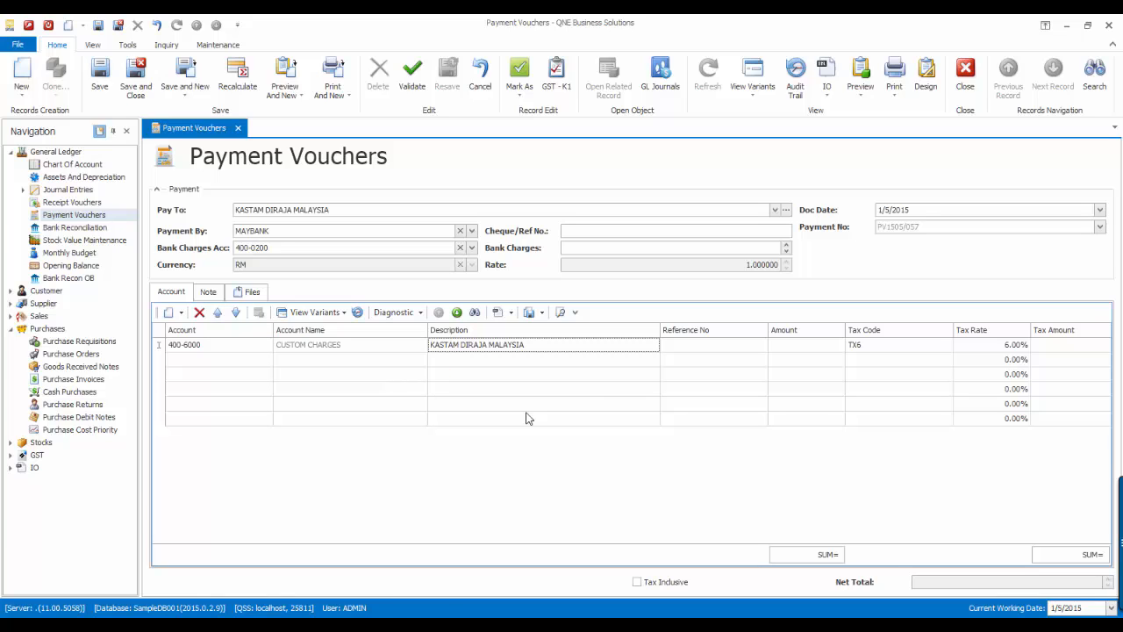
{"action": "left_click", "coordinate": [795, 345]}
{"action": "type", "text": "10"}
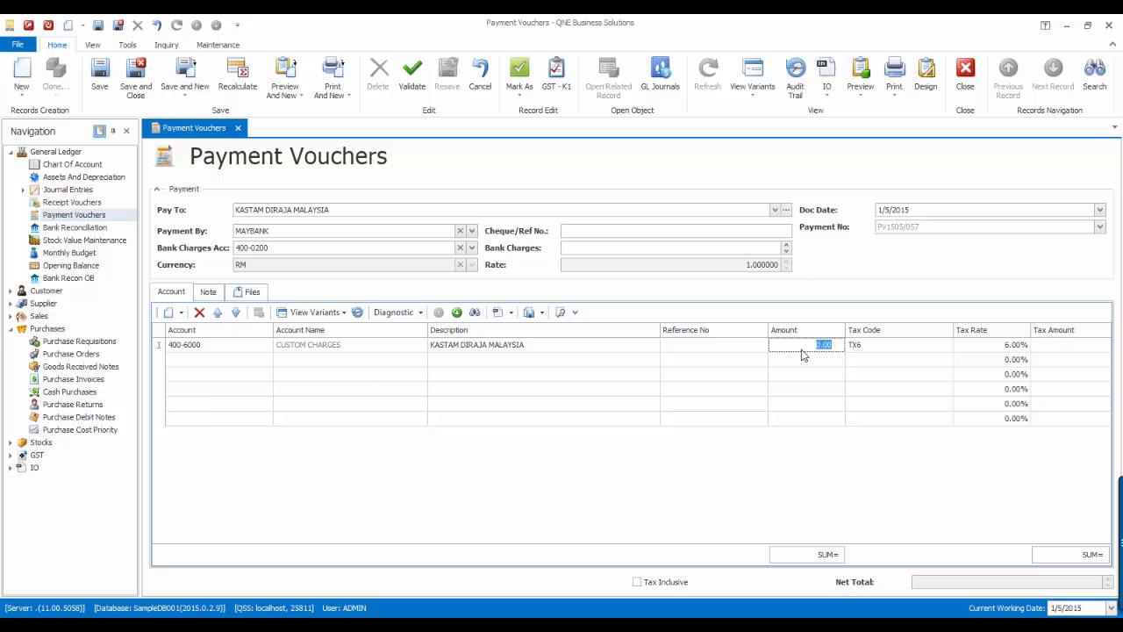
{"action": "type", "text": "0"}
Start the voucher's GST-K1 declaration and retrieve the imported goods of TECH COM INTERNATIONAL (800-T002) with target tax code IM
{"action": "left_click", "coordinate": [556, 75]}
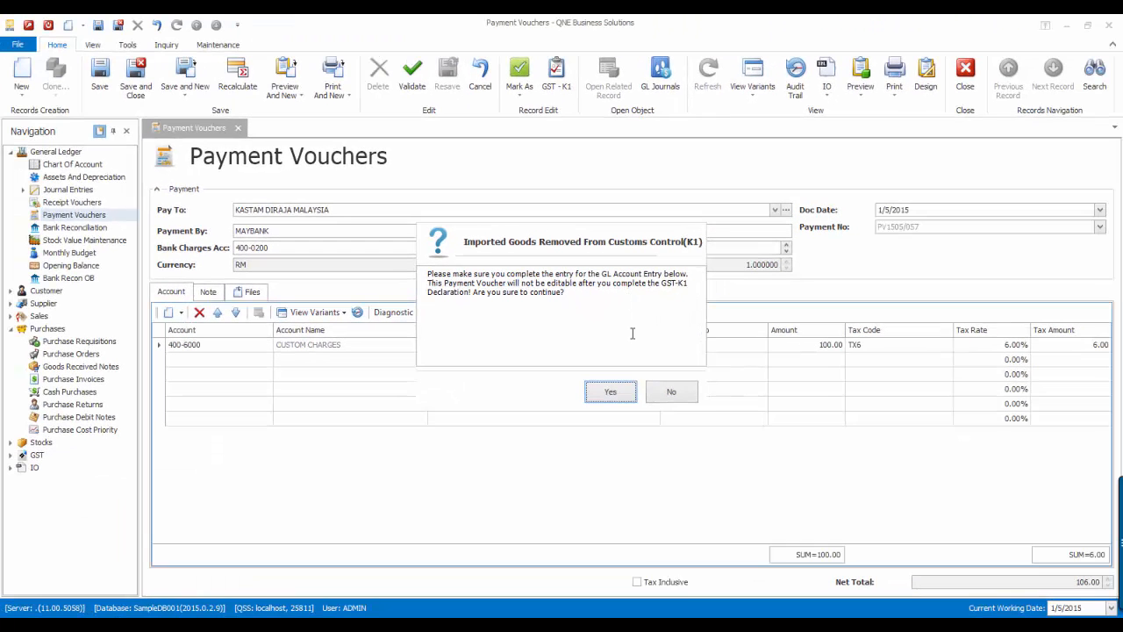
{"action": "left_click", "coordinate": [597, 395]}
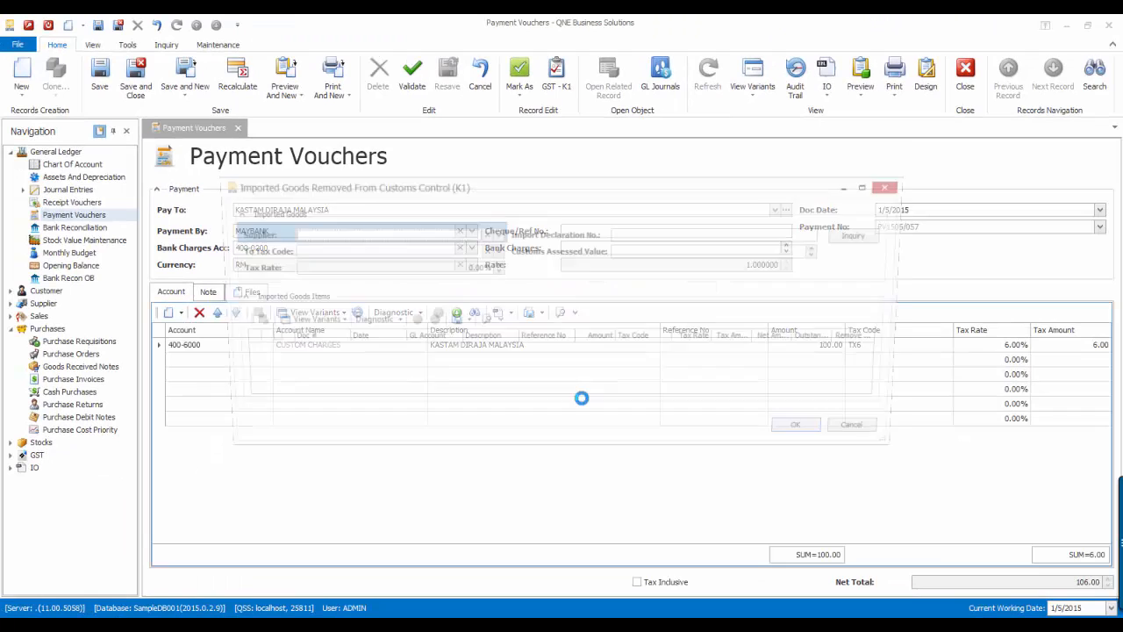
{"action": "left_click", "coordinate": [496, 234]}
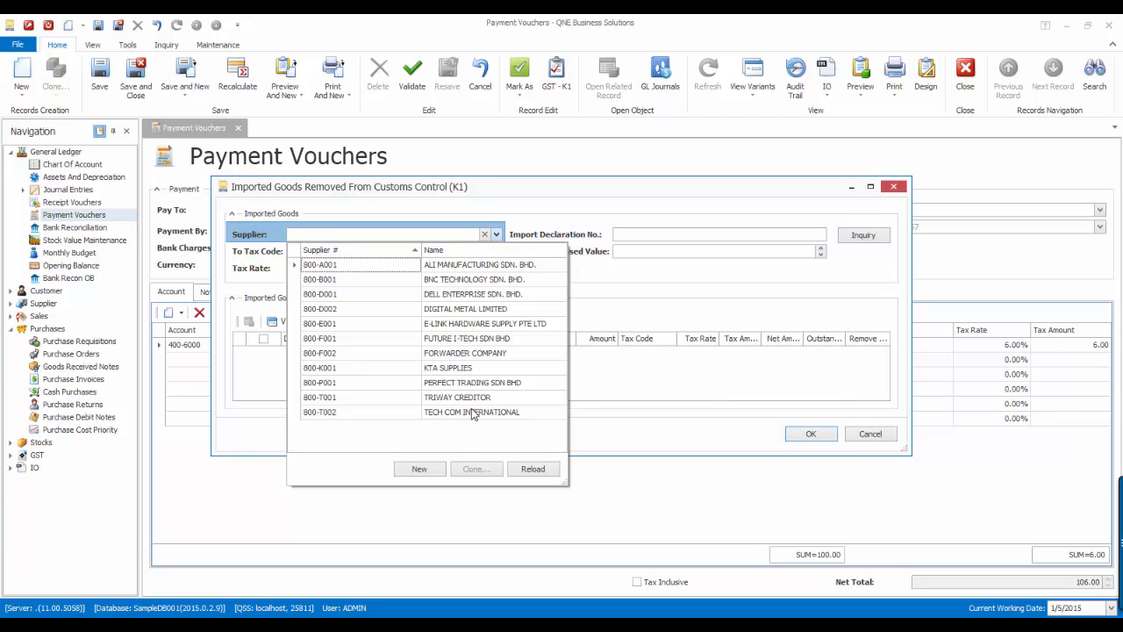
{"action": "left_click", "coordinate": [473, 413]}
{"action": "left_click", "coordinate": [496, 251]}
{"action": "left_click", "coordinate": [479, 283]}
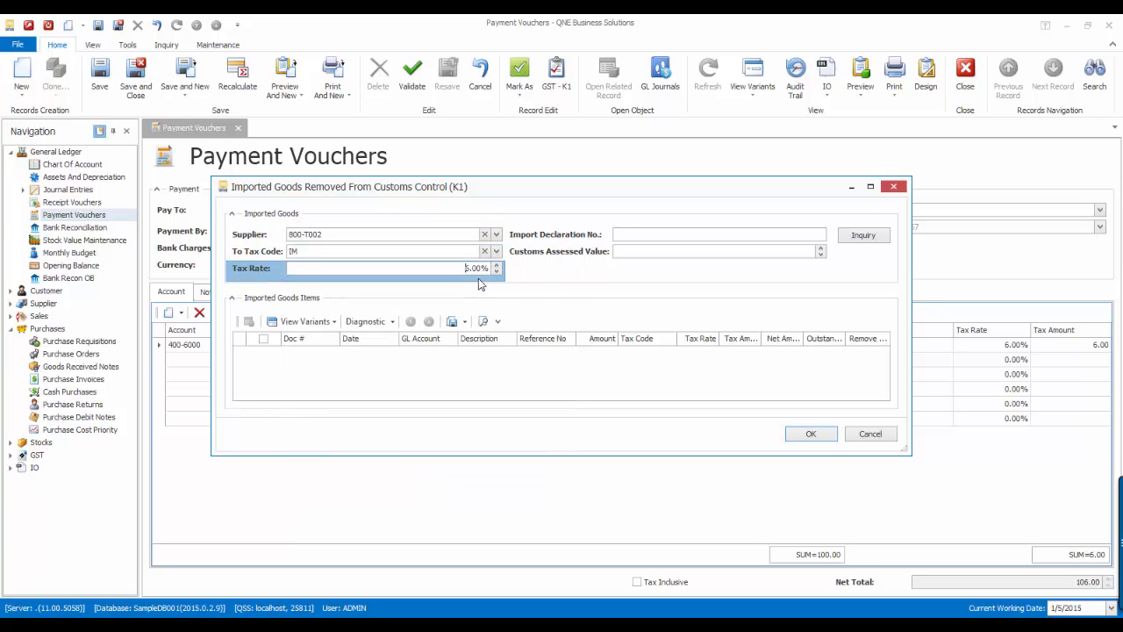
{"action": "left_click", "coordinate": [866, 235]}
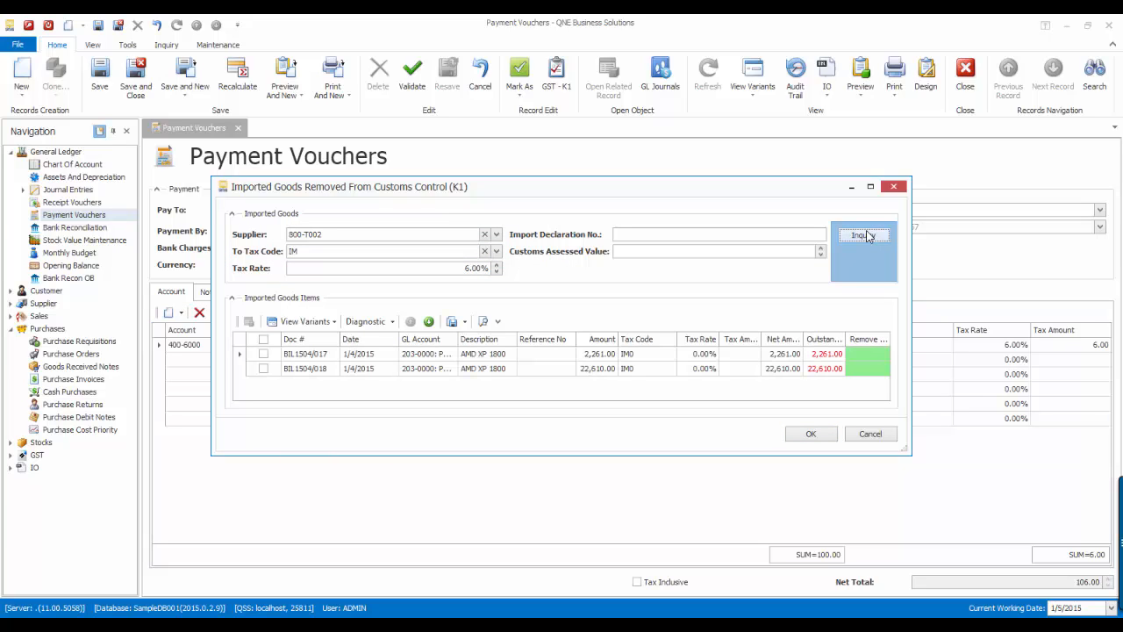
Include invoice BIL1504/017 in the declaration and set the customs assessed value to 3,800
{"action": "left_click", "coordinate": [264, 355]}
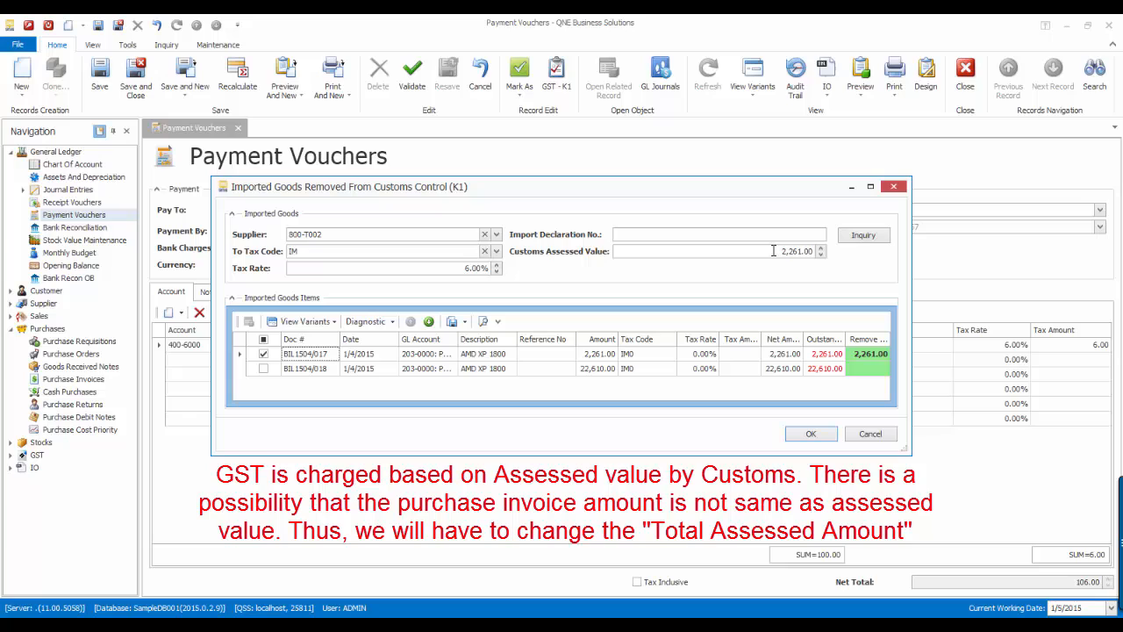
{"action": "left_click_drag", "start_coordinate": [773, 251], "coordinate": [815, 252]}
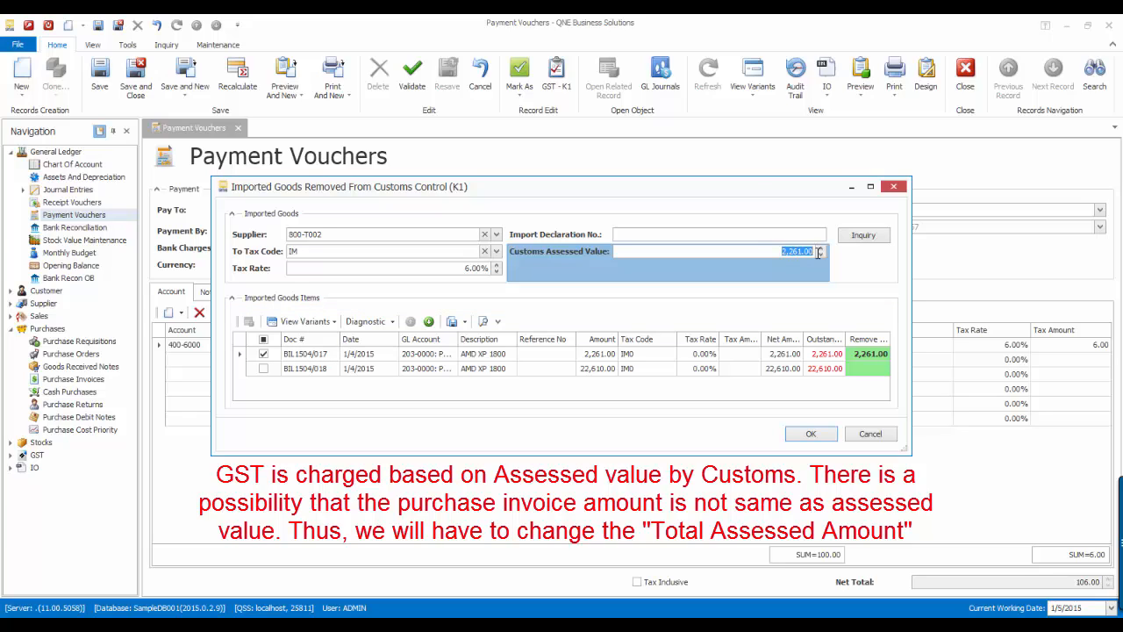
{"action": "type", "text": "3,800"}
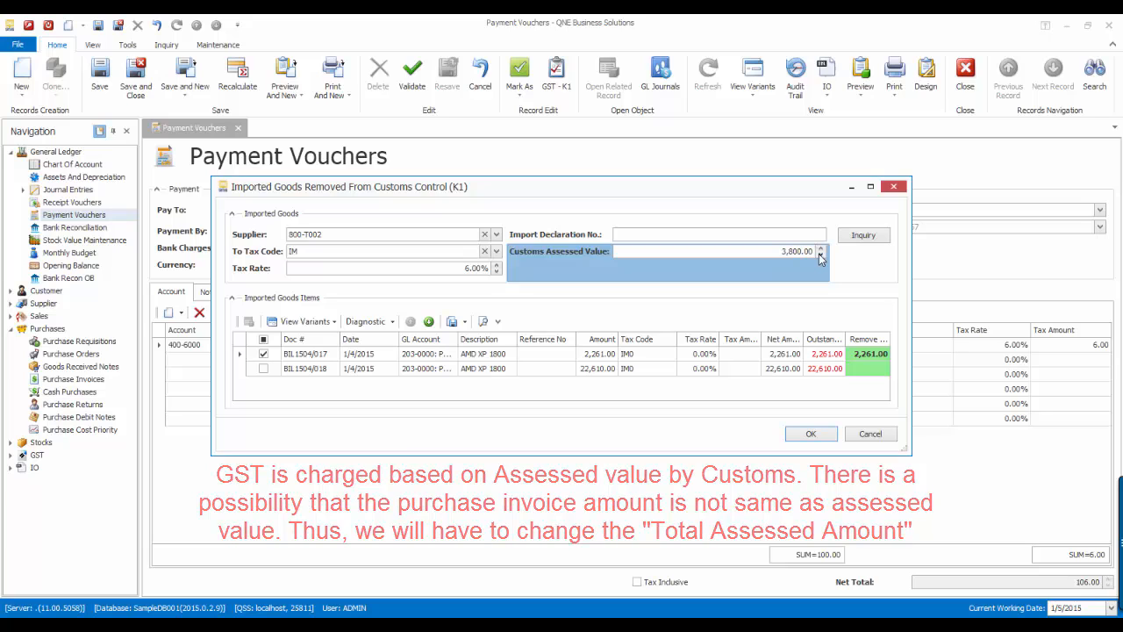
Enter import declaration number IM#93740024 and accept the imported goods declaration
{"action": "left_click", "coordinate": [728, 234]}
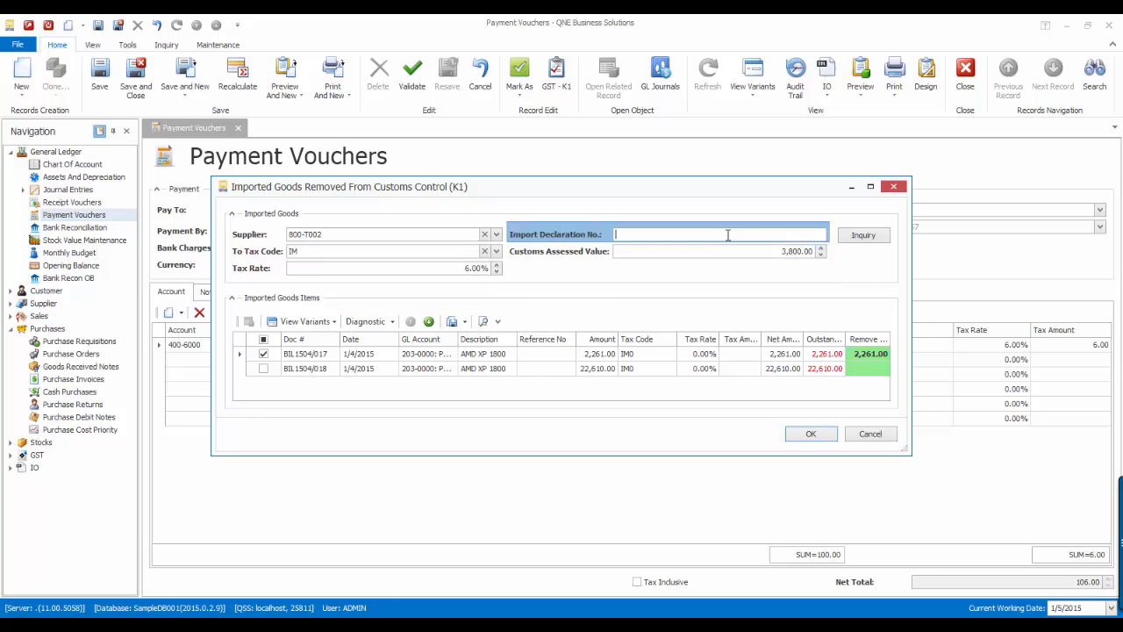
{"action": "type", "text": "IM#93740024"}
{"action": "left_click", "coordinate": [808, 433]}
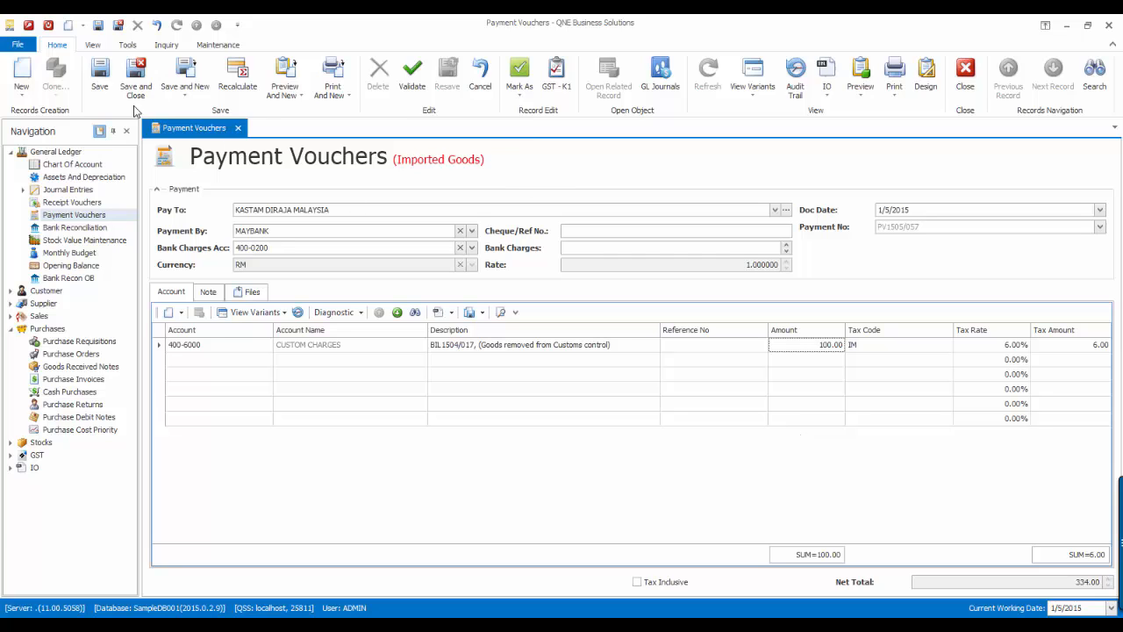
Save the payment voucher and display its GL journals
{"action": "left_click", "coordinate": [99, 74]}
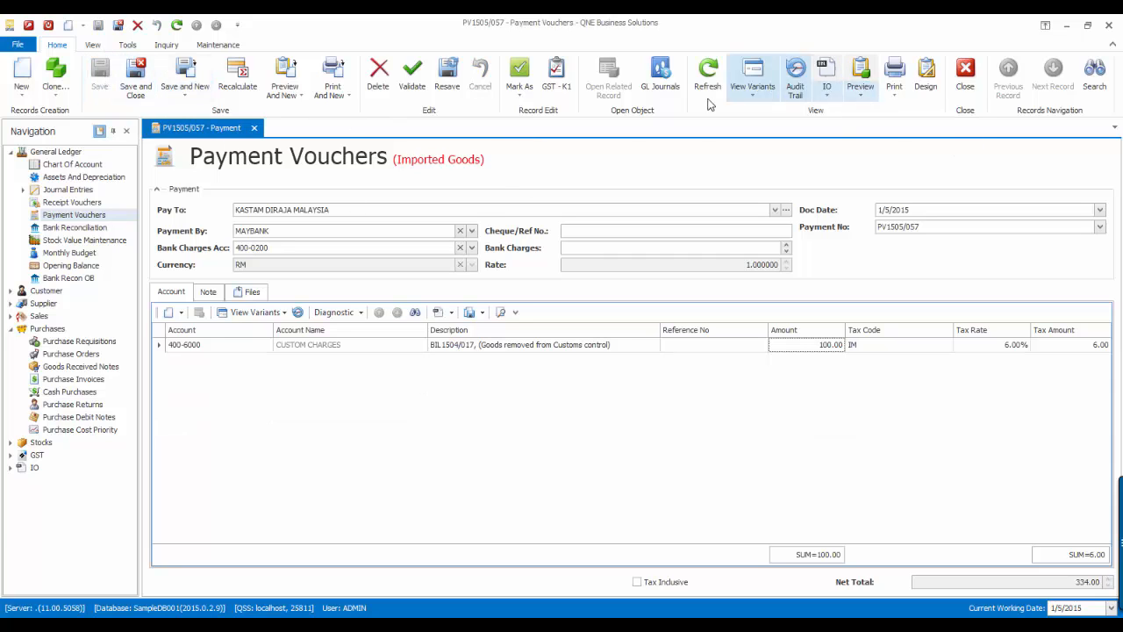
{"action": "left_click", "coordinate": [660, 75]}
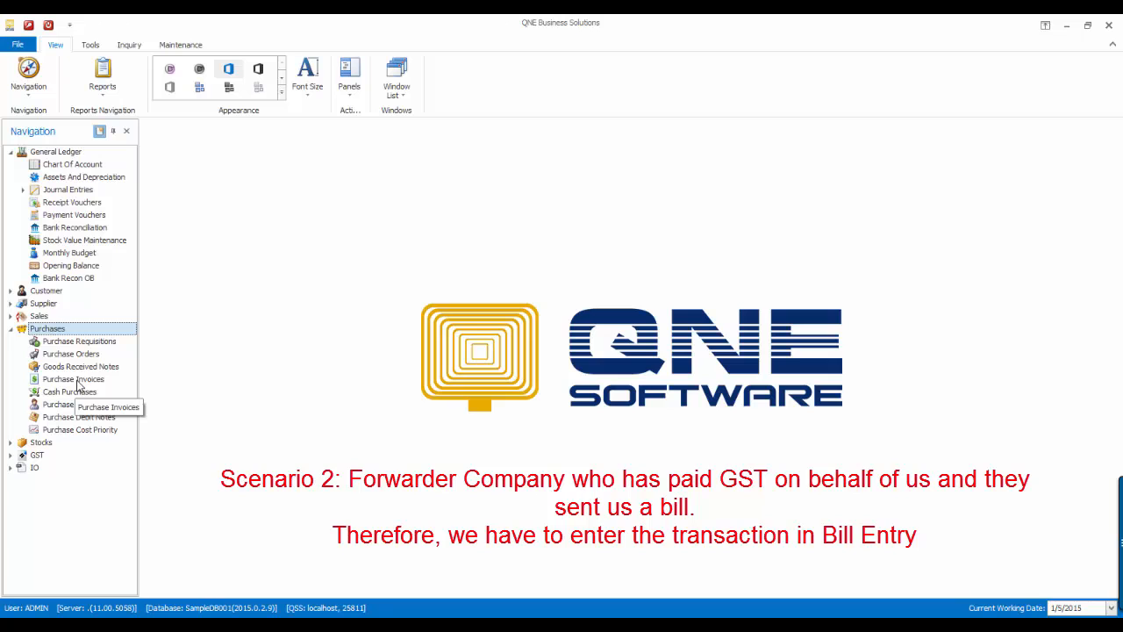
Start another purchase invoice for supplier TECH COM INTERNATIONAL (800-T002) with stock item AMD-XP/1800 on the first line
{"action": "left_click", "coordinate": [78, 379]}
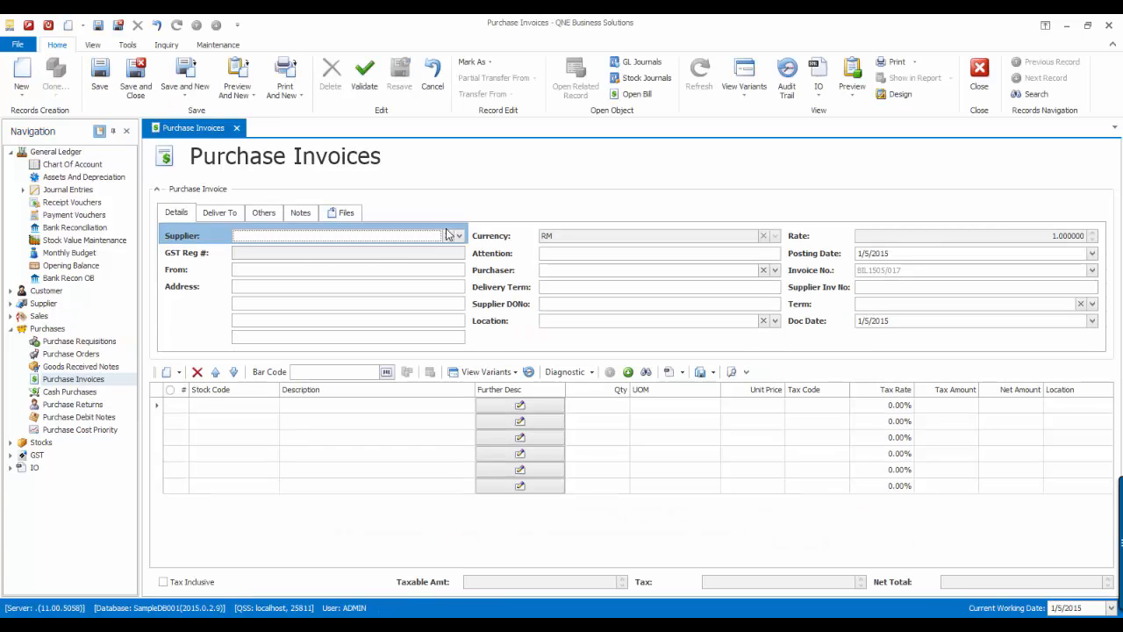
{"action": "left_click", "coordinate": [459, 236]}
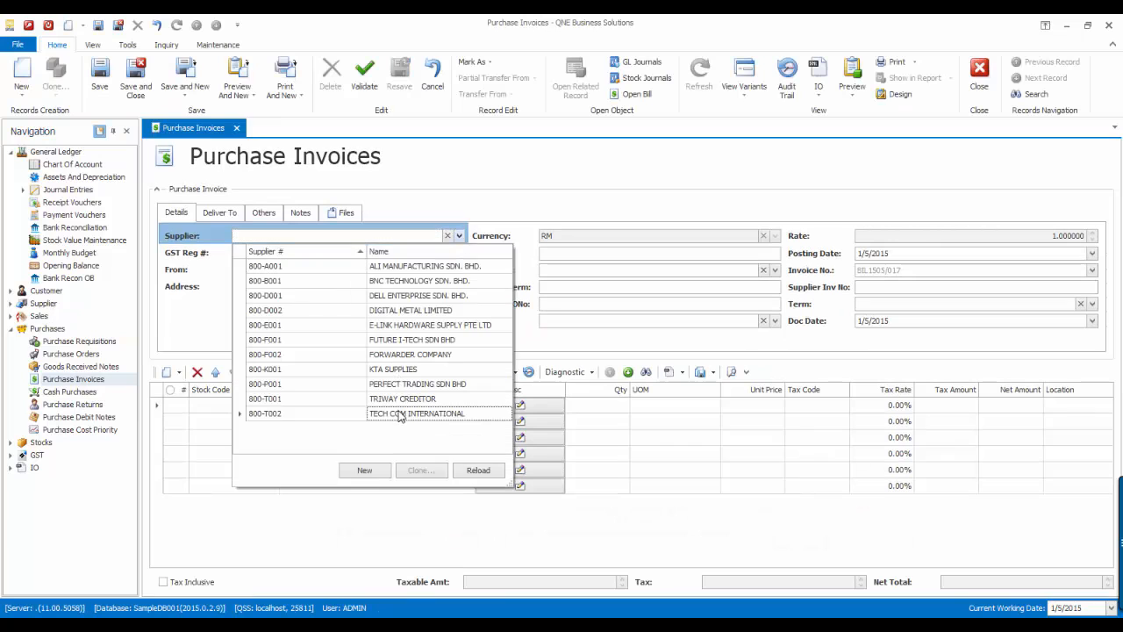
{"action": "left_click", "coordinate": [399, 412]}
{"action": "left_click", "coordinate": [261, 407]}
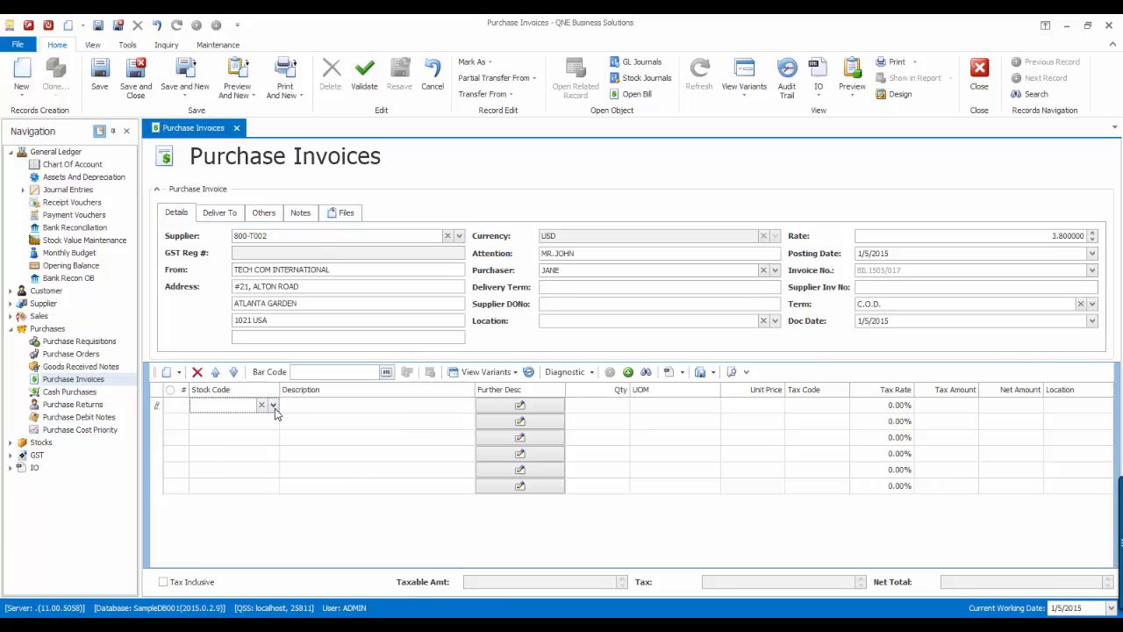
{"action": "left_click", "coordinate": [274, 408]}
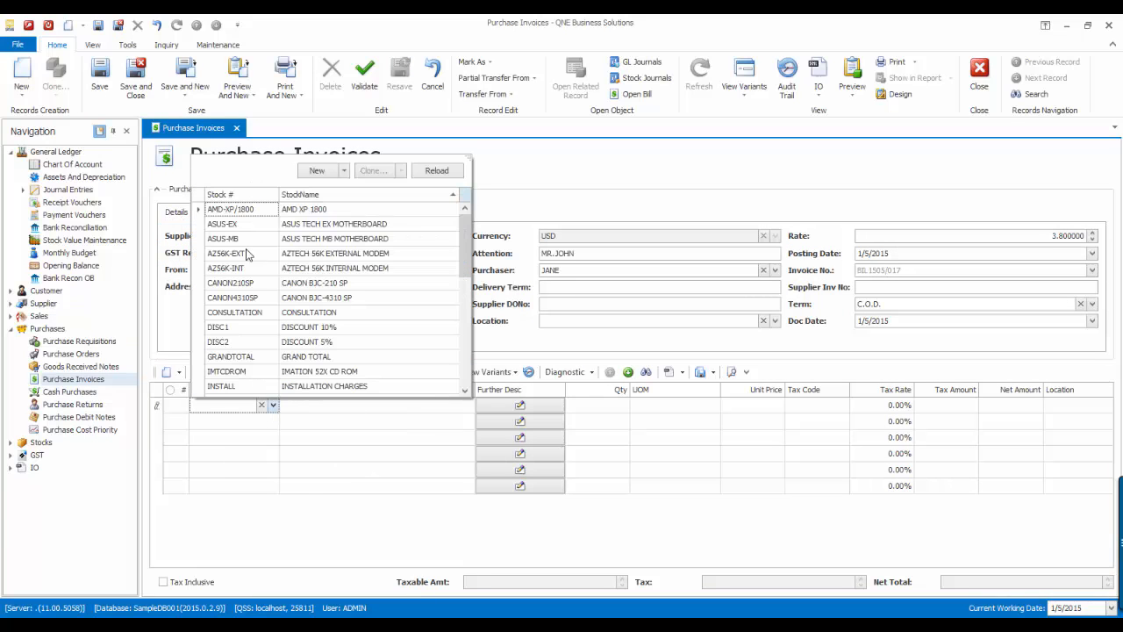
{"action": "left_click", "coordinate": [250, 212]}
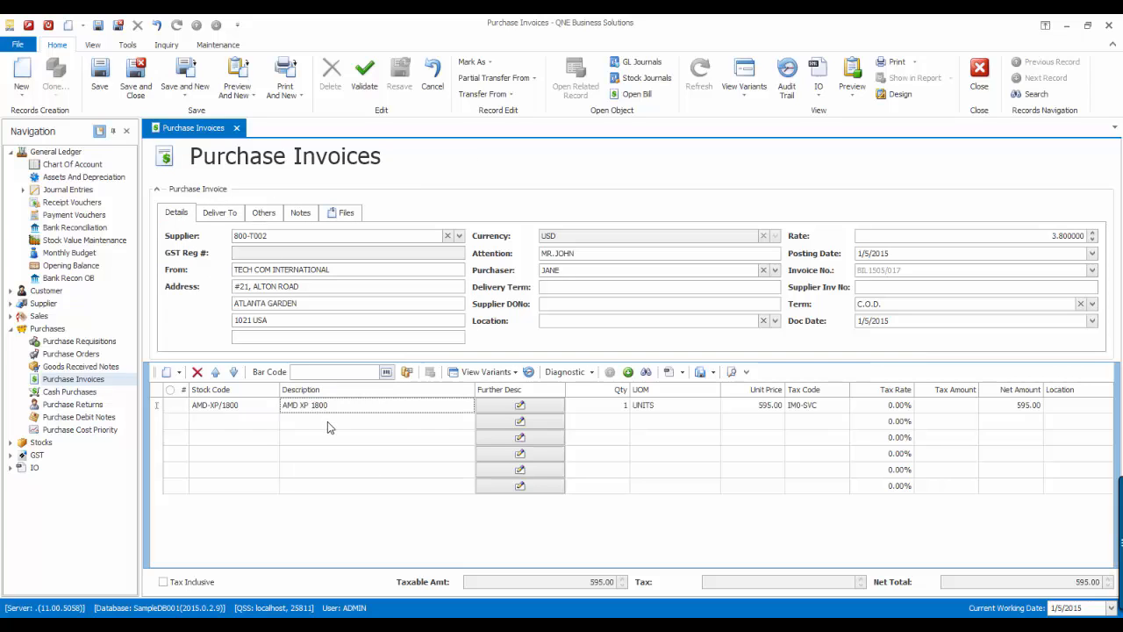
Change the tax code of the new invoice's AMD XP 1800 line to IM0
{"action": "left_click", "coordinate": [809, 411]}
{"action": "left_click", "coordinate": [852, 410]}
{"action": "left_click", "coordinate": [845, 410]}
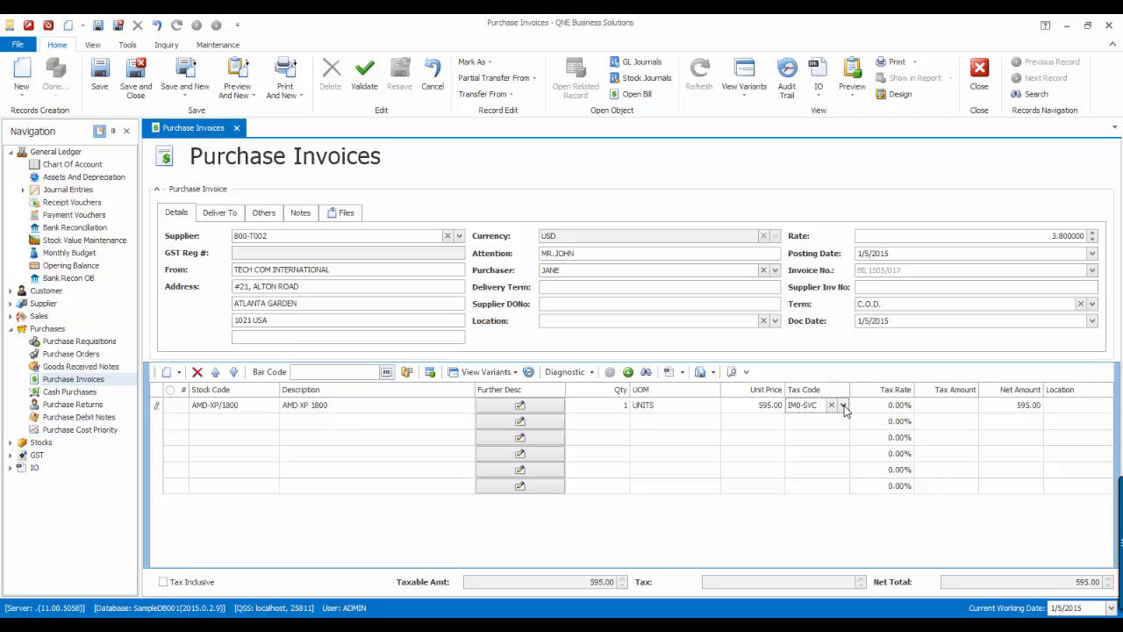
{"action": "left_click", "coordinate": [843, 406]}
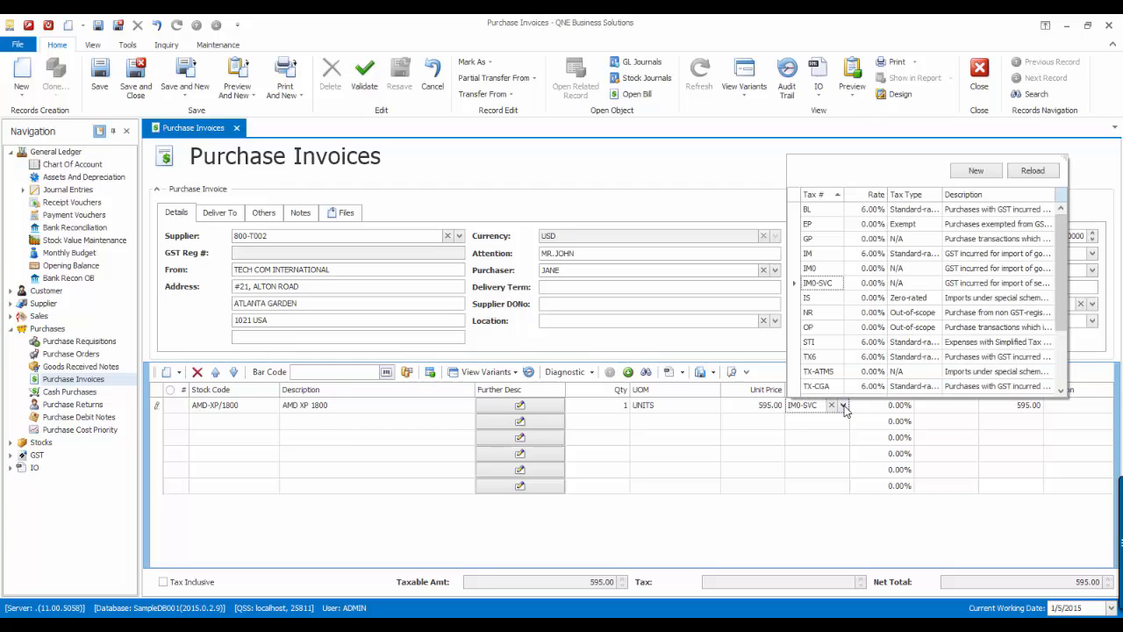
{"action": "left_click", "coordinate": [820, 268]}
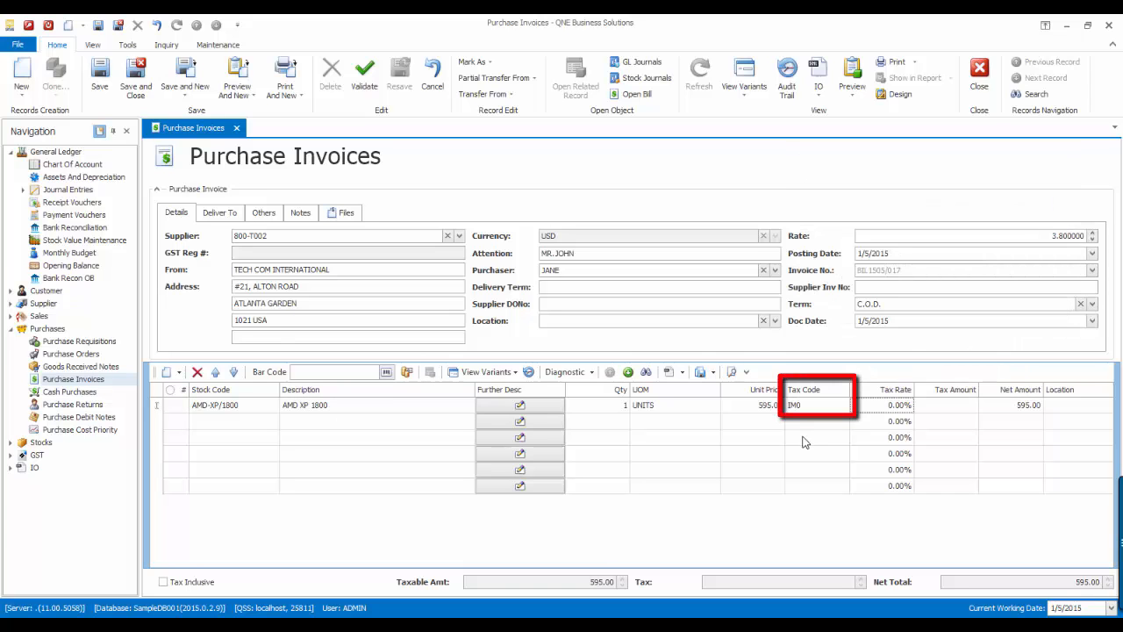
Save the TECH COM INTERNATIONAL purchase invoice and review its GL journals
{"action": "key", "text": "ctrl+s"}
{"action": "left_click", "coordinate": [625, 64]}
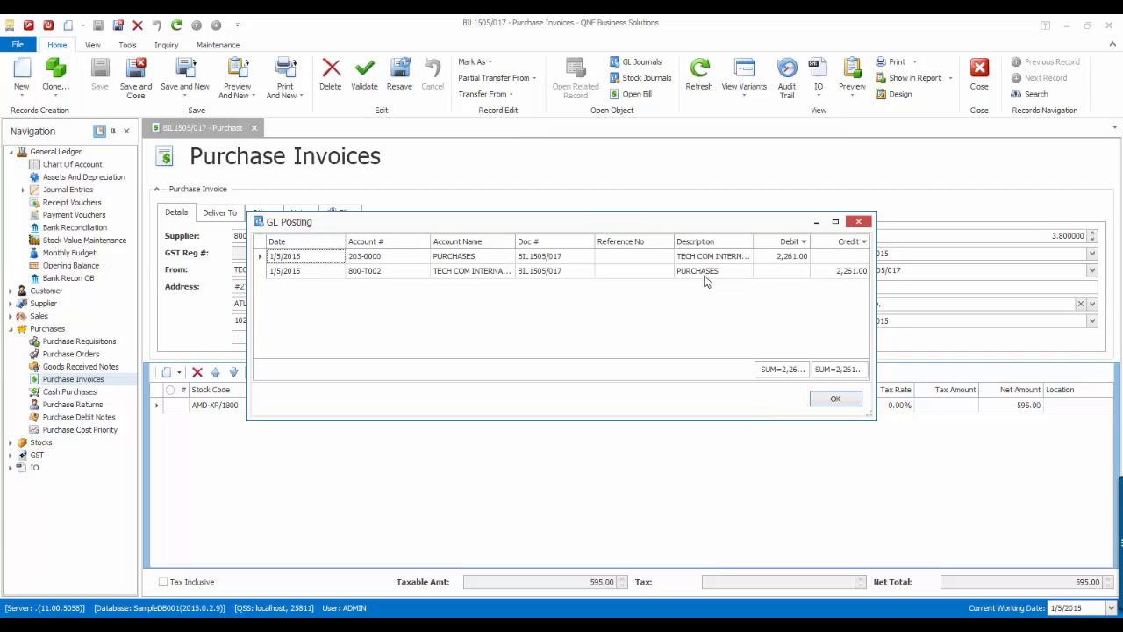
{"action": "left_click", "coordinate": [847, 402]}
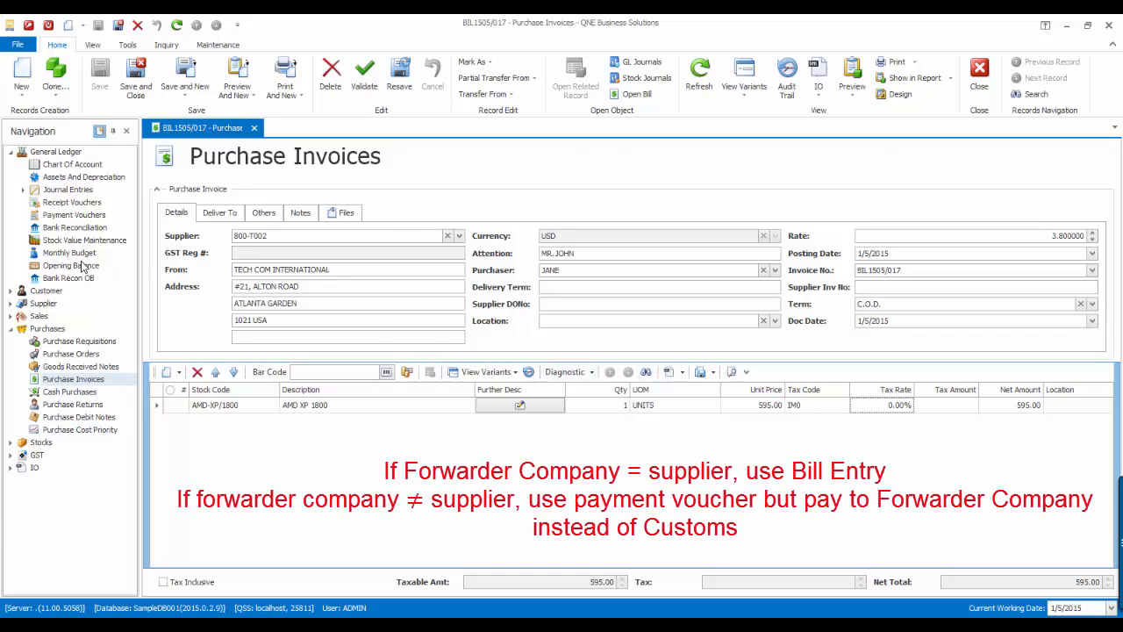
Start a new supplier bill for FORWARDER COMPANY (800-F002)
{"action": "left_click", "coordinate": [12, 306]}
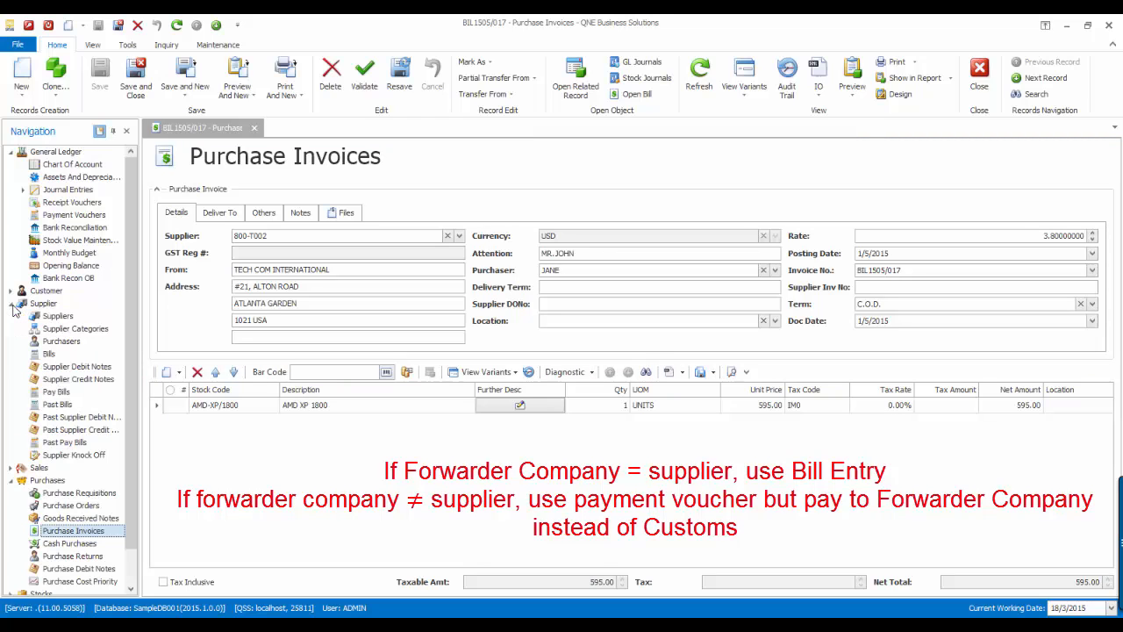
{"action": "left_click", "coordinate": [49, 352]}
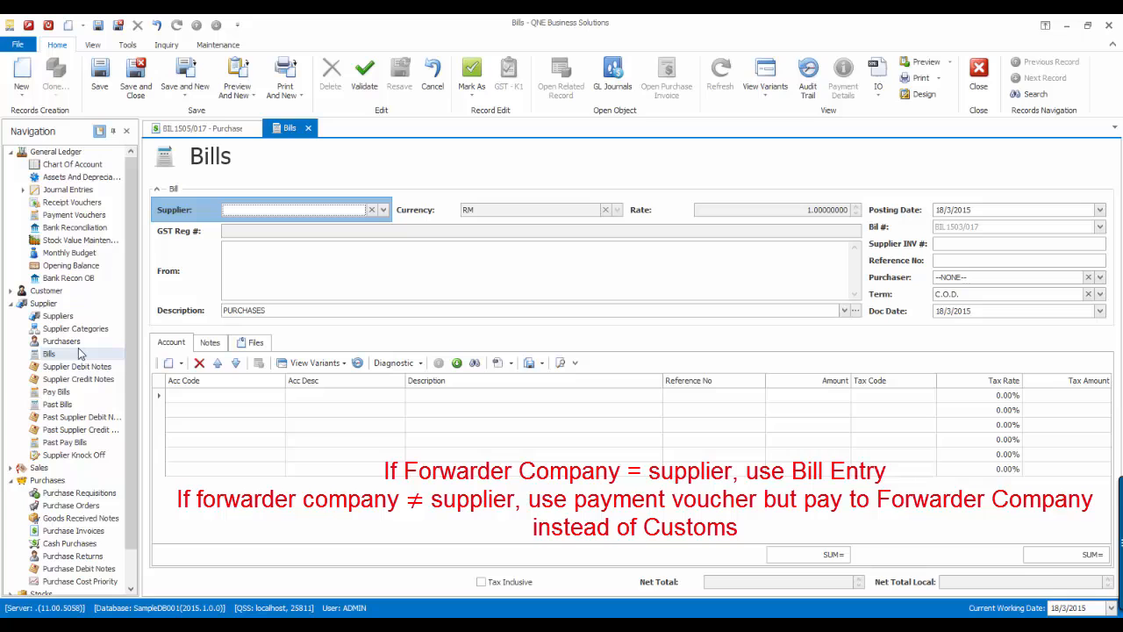
{"action": "left_click", "coordinate": [384, 211]}
{"action": "left_click", "coordinate": [385, 299]}
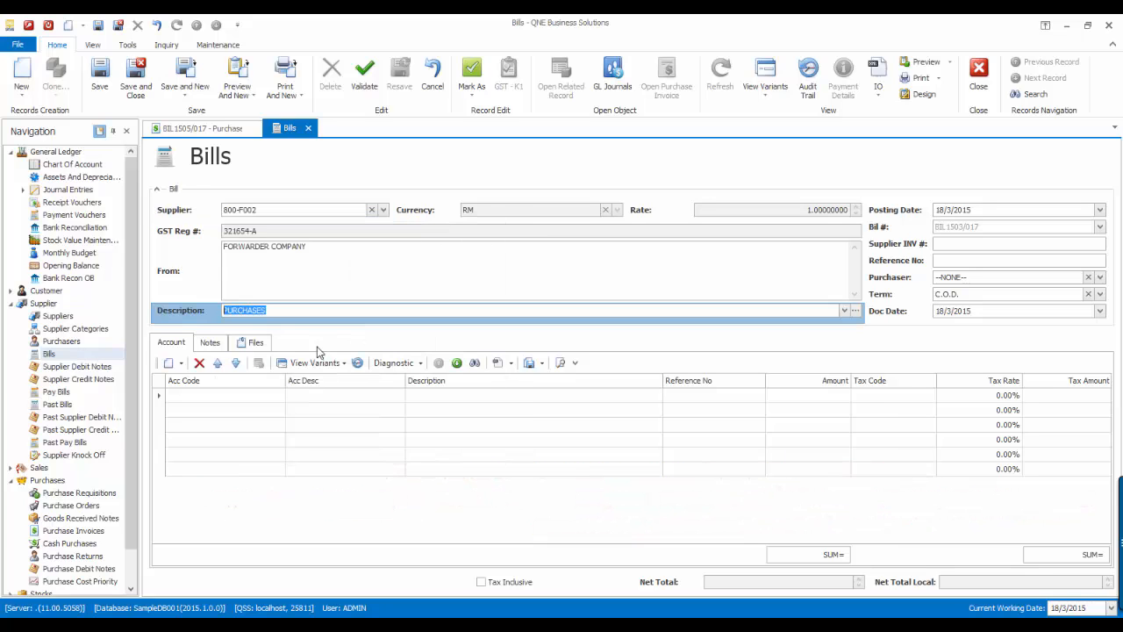
Search the accounts for "inwards" and assign CARRIAGE INWARDS (205-0000) to the bill's first line
{"action": "left_click", "coordinate": [400, 402]}
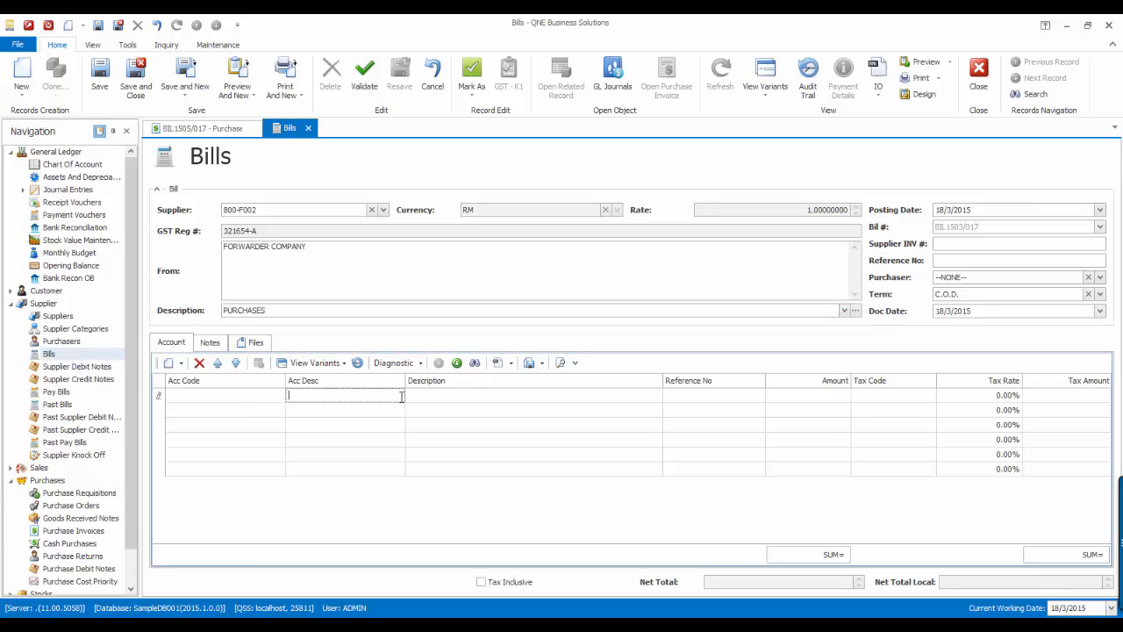
{"action": "left_click", "coordinate": [281, 400]}
{"action": "left_click", "coordinate": [278, 395]}
{"action": "left_click", "coordinate": [376, 204]}
{"action": "type", "text": "inwards"}
{"action": "left_click", "coordinate": [421, 205]}
{"action": "double_click", "coordinate": [299, 259]}
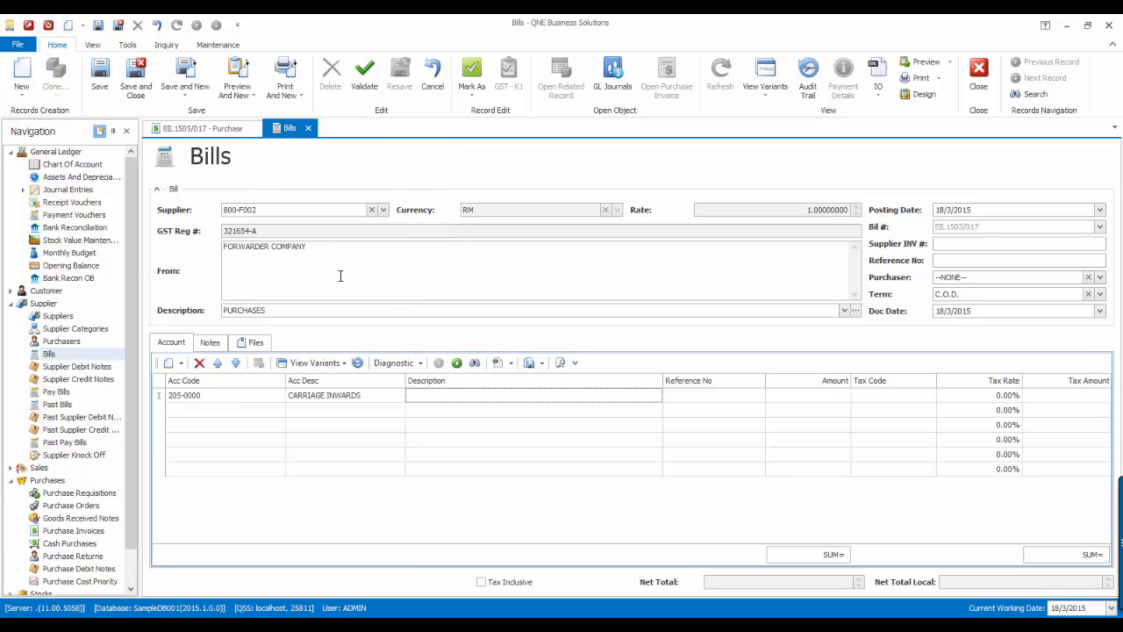
Set the carriage inwards line's amount to 200.00 and its tax code to TX6
{"action": "left_click", "coordinate": [840, 402]}
{"action": "type", "text": "200"}
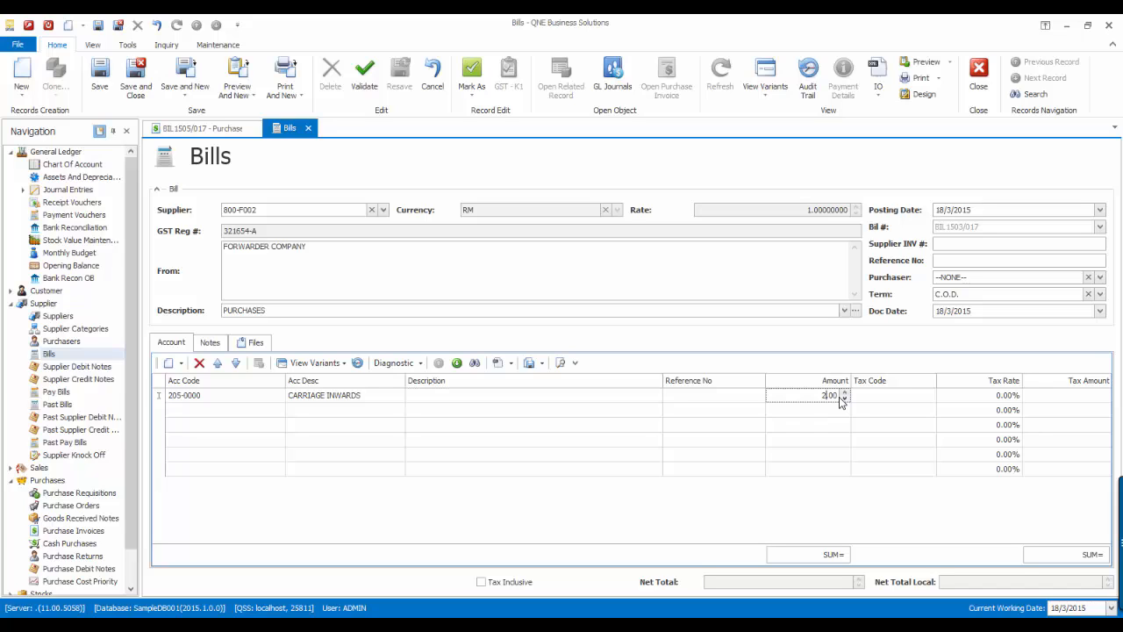
{"action": "left_click", "coordinate": [858, 459]}
{"action": "left_click", "coordinate": [907, 397]}
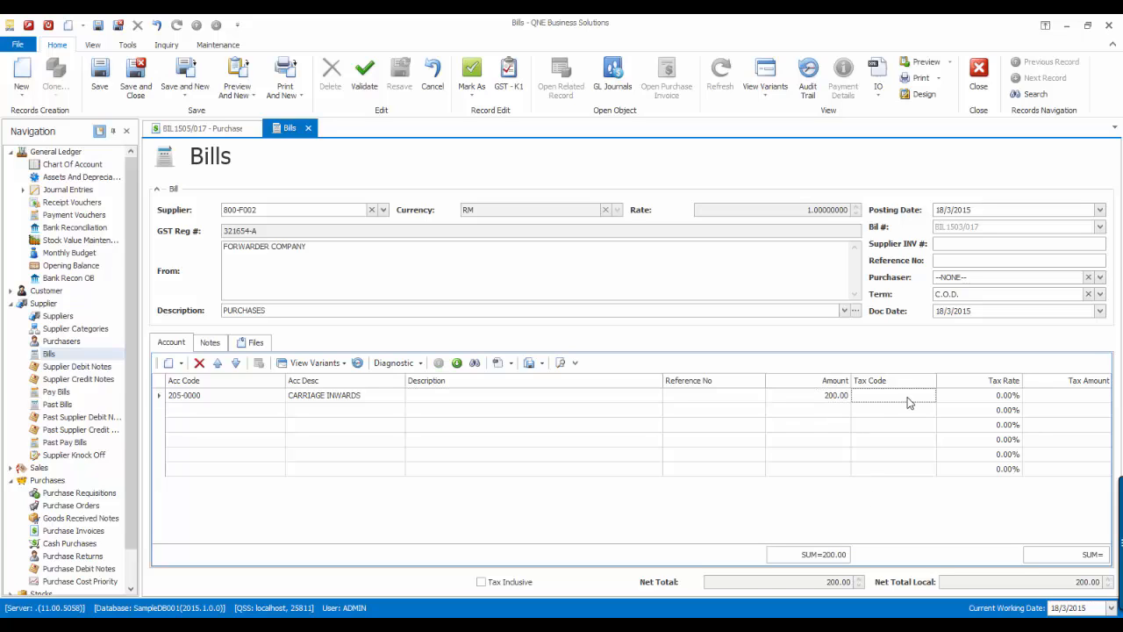
{"action": "left_click", "coordinate": [929, 396]}
{"action": "left_click", "coordinate": [877, 363]}
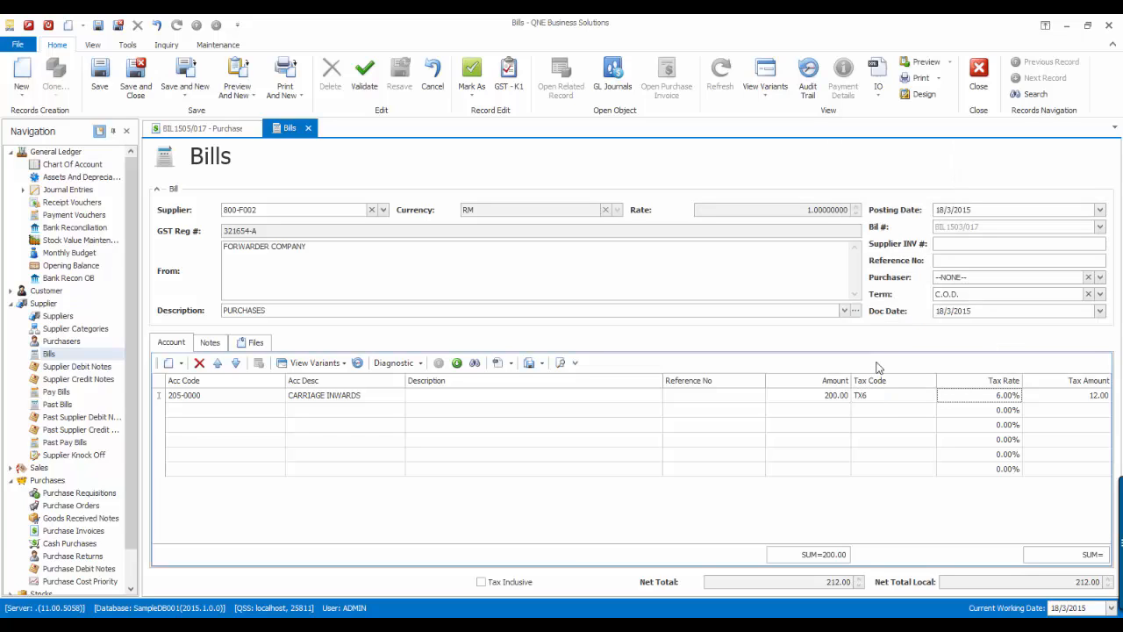
Open the bill's GST-K1 declaration, choose supplier 800-T002 and tax code IM, then retrieve the imported goods and select invoice BIL1505/017
{"action": "left_click", "coordinate": [521, 85]}
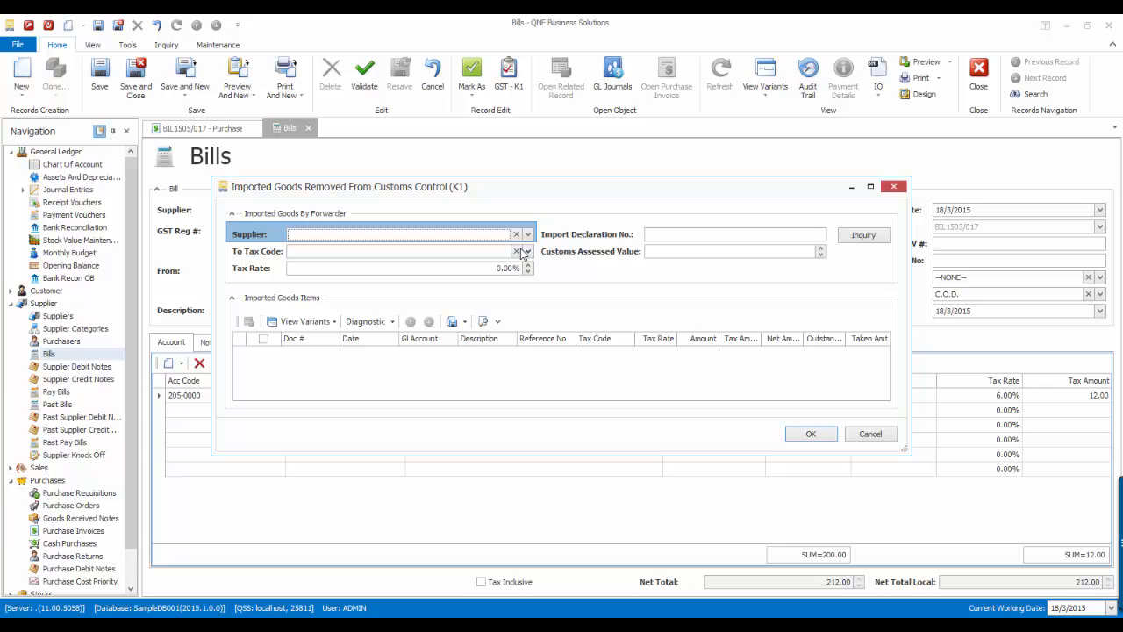
{"action": "left_click", "coordinate": [529, 235]}
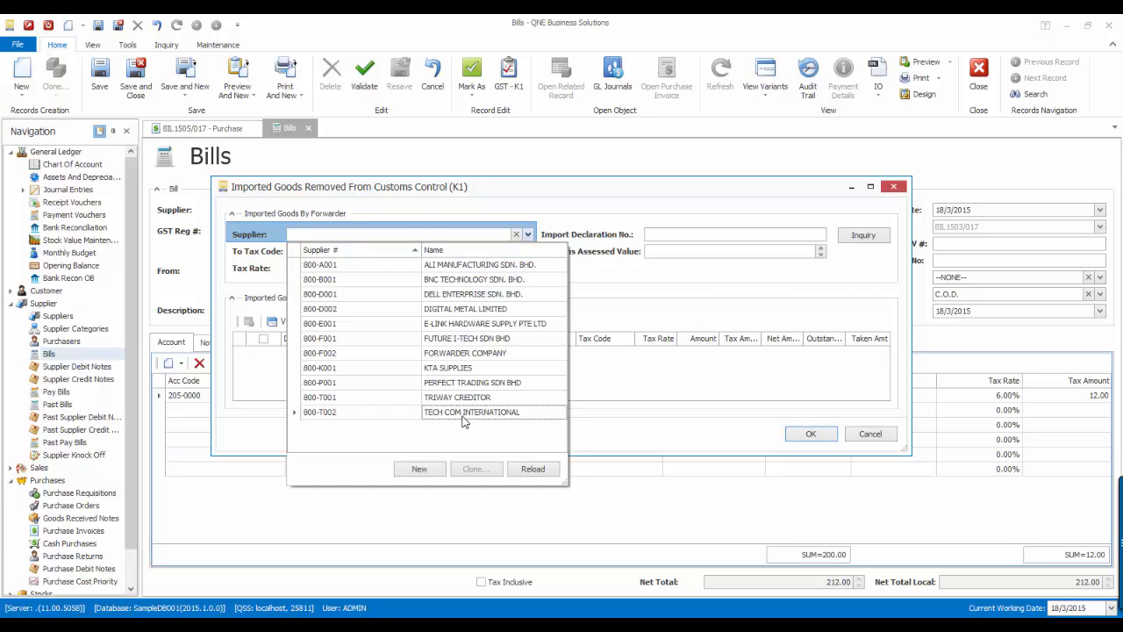
{"action": "left_click", "coordinate": [465, 419]}
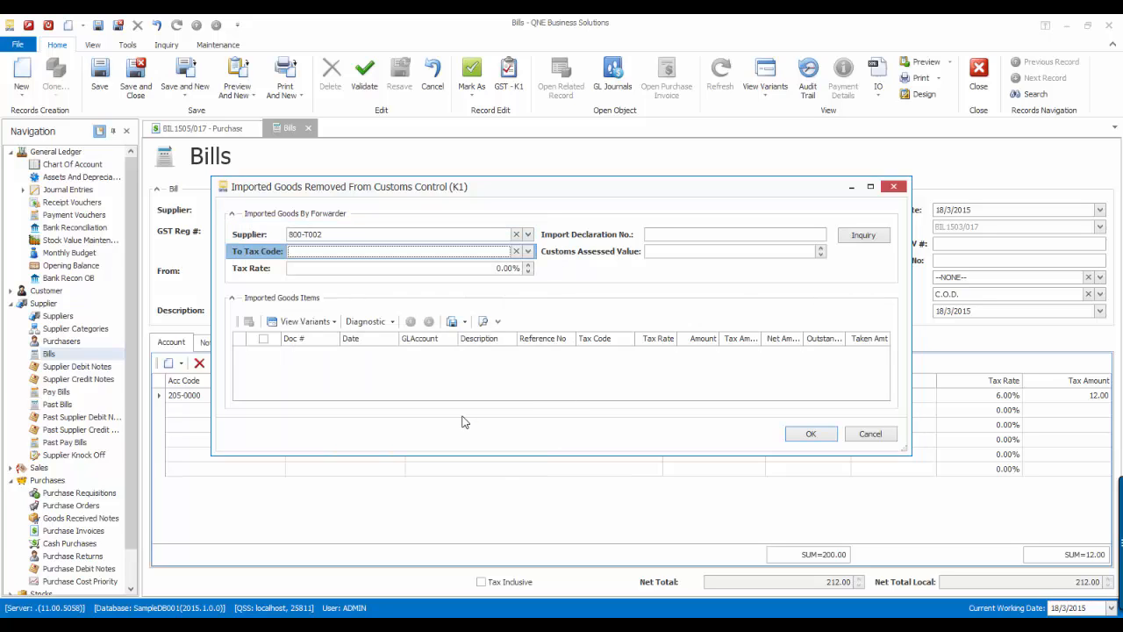
{"action": "left_click", "coordinate": [528, 251]}
{"action": "left_click", "coordinate": [322, 283]}
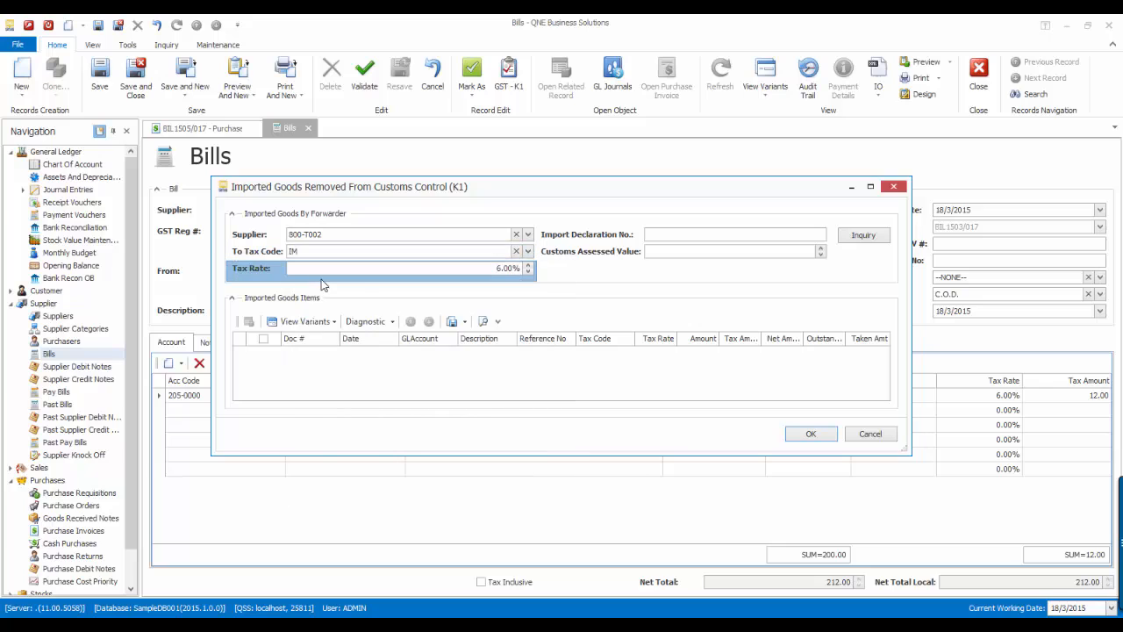
{"action": "left_click", "coordinate": [850, 238]}
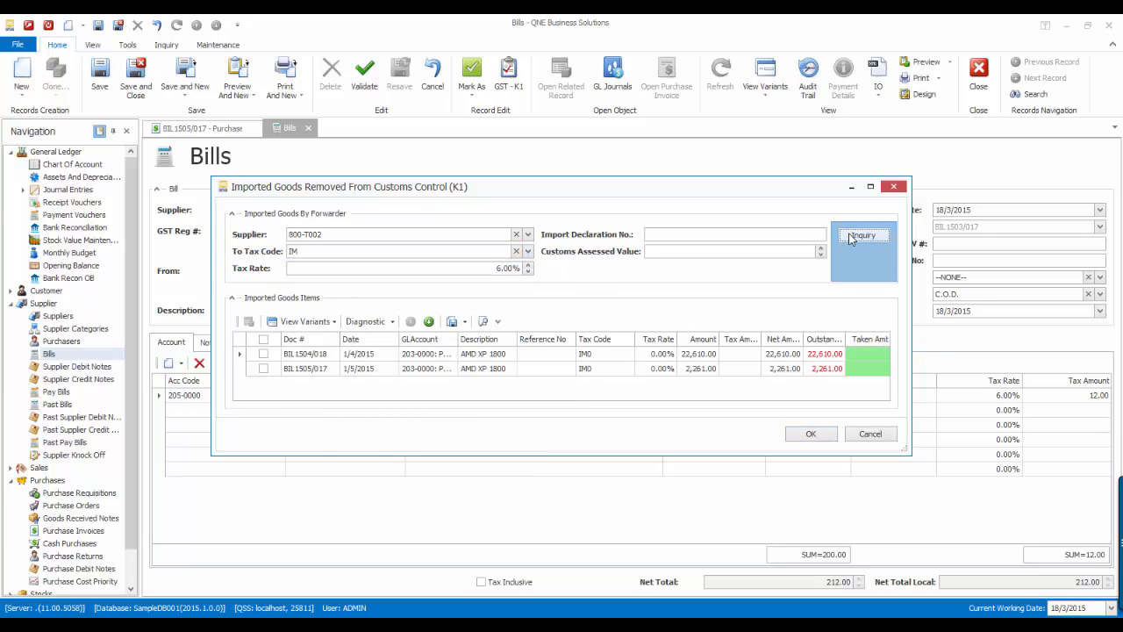
{"action": "left_click", "coordinate": [262, 370]}
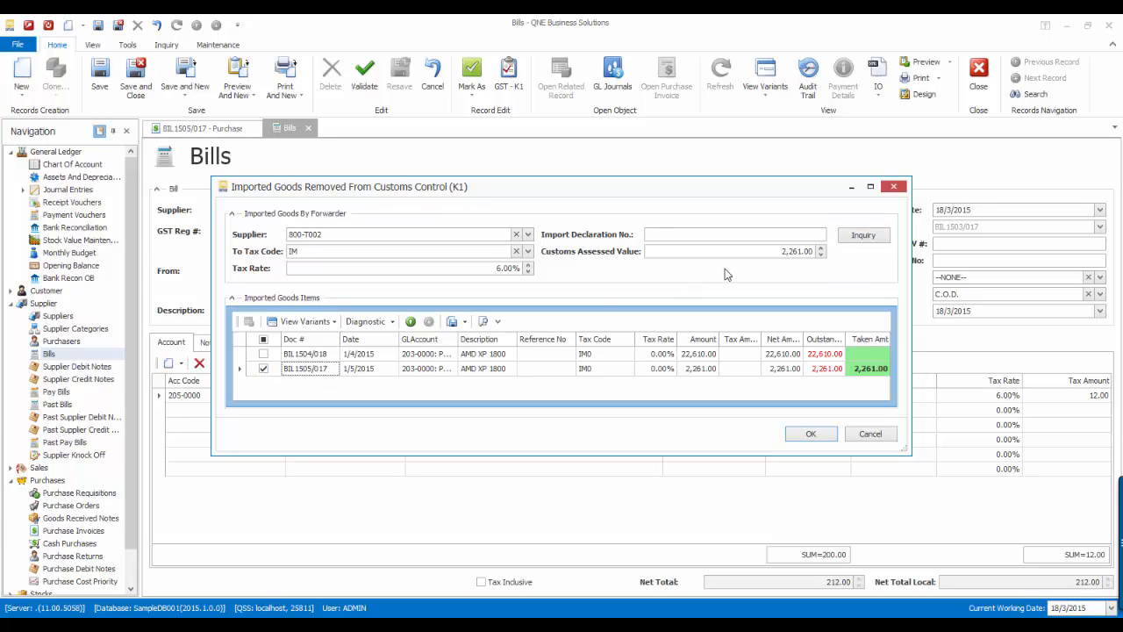
Set the customs assessed value of the imported goods to 3,800.00
{"action": "left_click", "coordinate": [779, 252]}
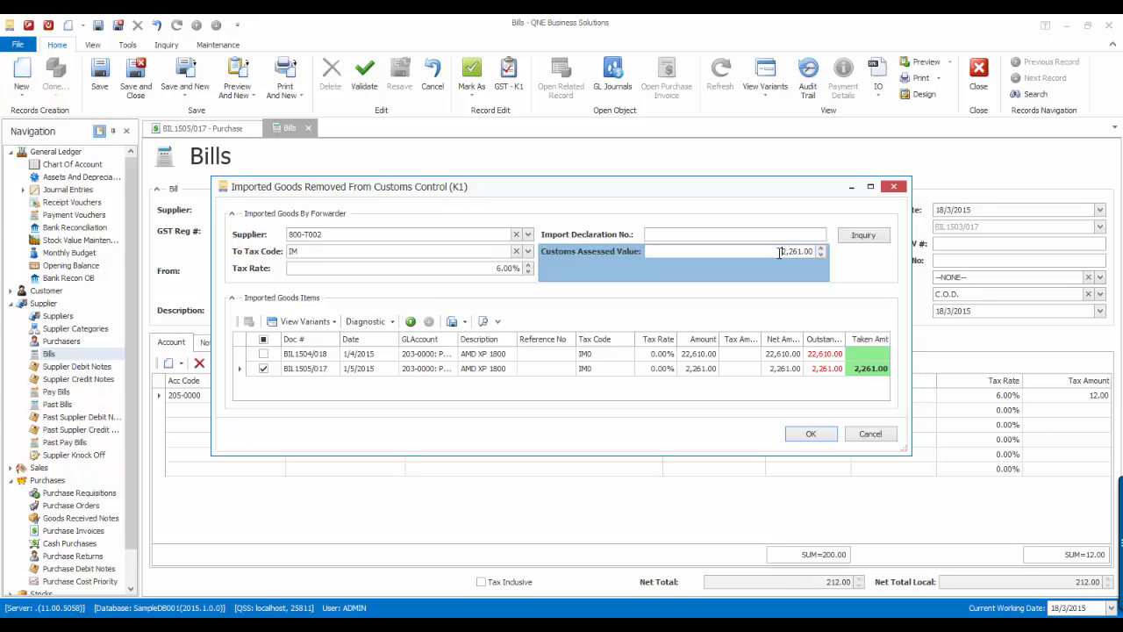
{"action": "left_click_drag", "start_coordinate": [779, 252], "coordinate": [818, 252]}
{"action": "type", "text": "38000"}
{"action": "key", "text": "BackSpace"}
Enter import declaration number IM#748603-056 and accept the imported goods declaration for the forwarder's bill
{"action": "left_click", "coordinate": [762, 236]}
{"action": "type", "text": "IM#"}
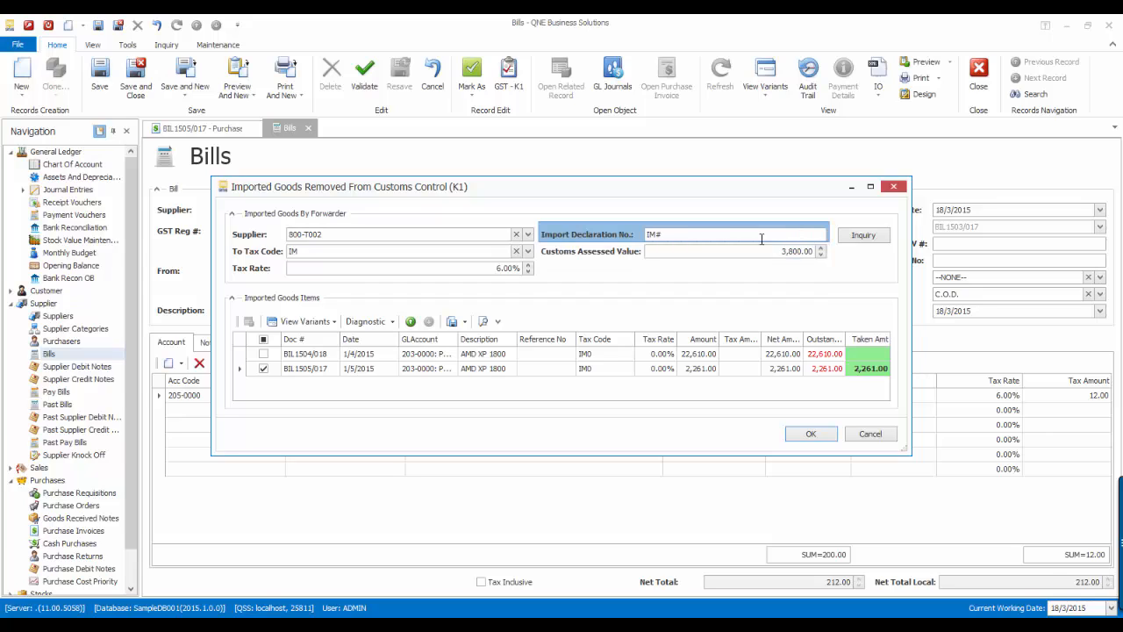
{"action": "type", "text": "748603-056"}
{"action": "left_click", "coordinate": [808, 434]}
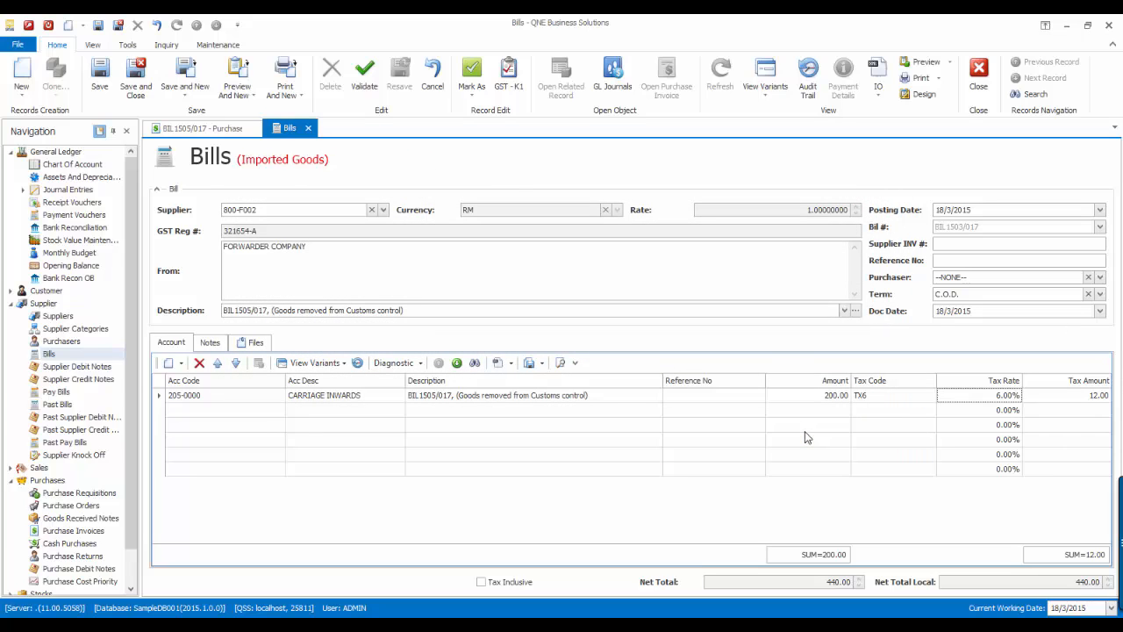
Save the forwarder's bill and display its GL journals
{"action": "left_click", "coordinate": [100, 79]}
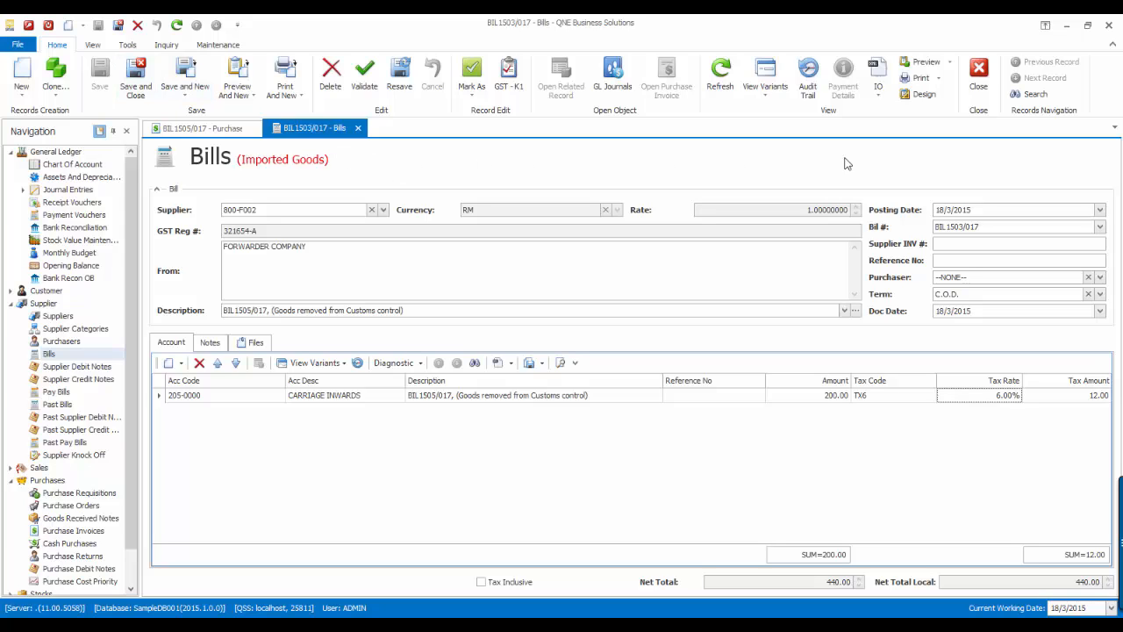
{"action": "left_click", "coordinate": [611, 80]}
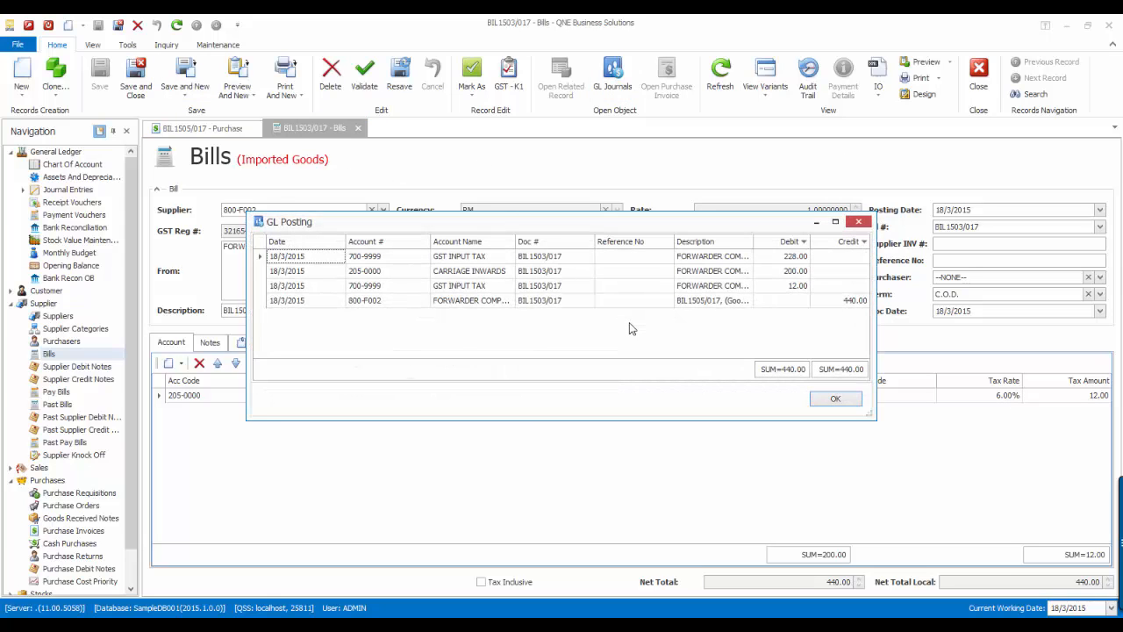